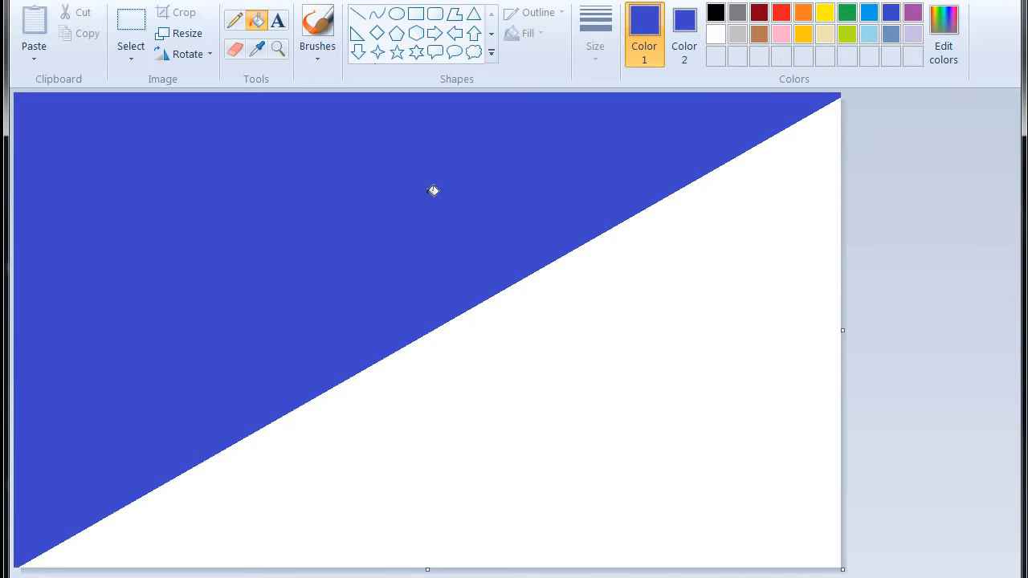
Fill the white triangle below the canvas diagonal with the light turquoise blue.
{"action": "left_click", "coordinate": [870, 12]}
{"action": "left_click", "coordinate": [772, 160]}
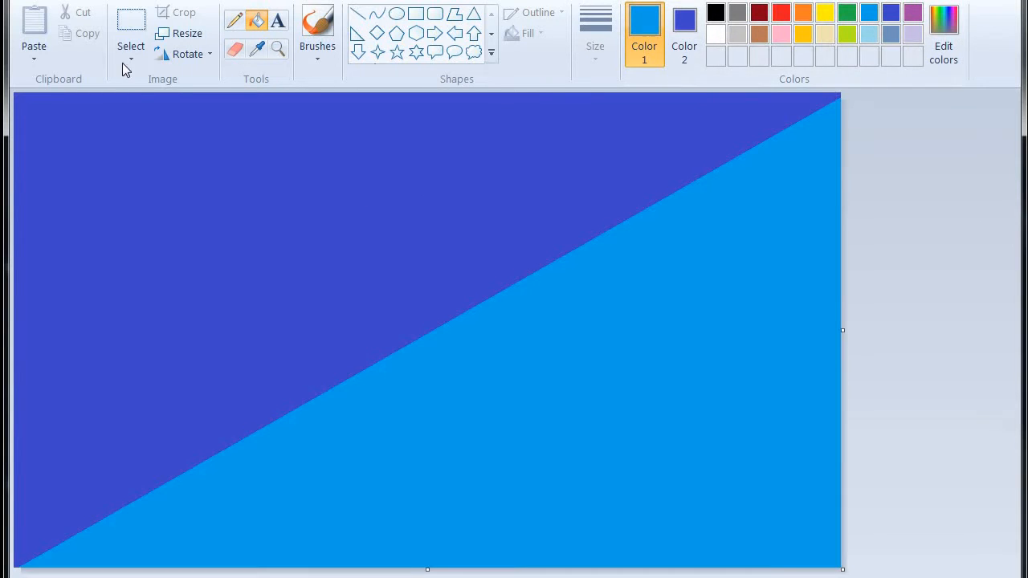
Copy the image's width value in pixels, then resize it to 1 pixel wide without maintaining the aspect ratio.
{"action": "left_click", "coordinate": [184, 33]}
{"action": "left_click", "coordinate": [211, 118]}
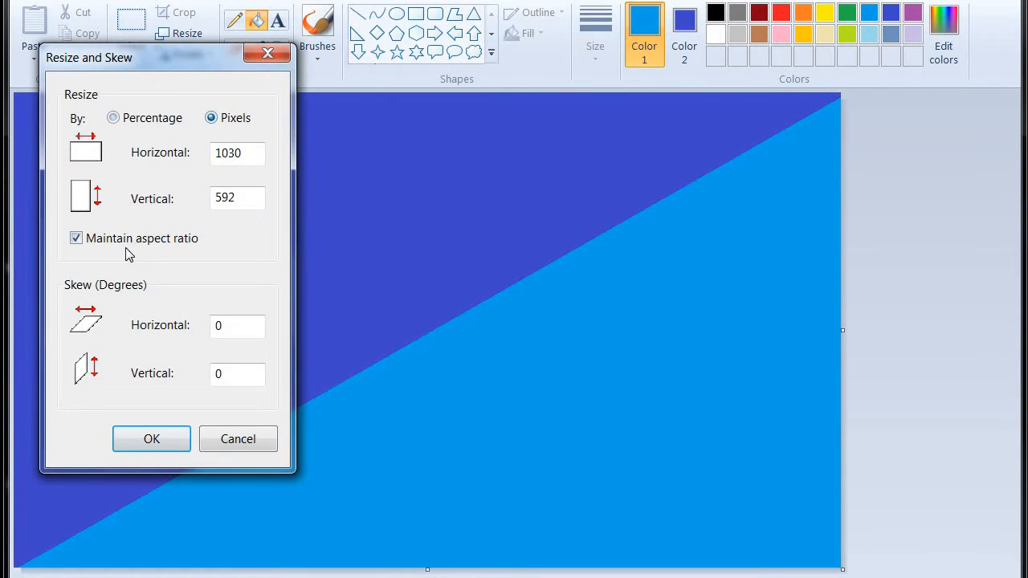
{"action": "left_click", "coordinate": [138, 239]}
{"action": "double_click", "coordinate": [252, 149]}
{"action": "right_click", "coordinate": [251, 150]}
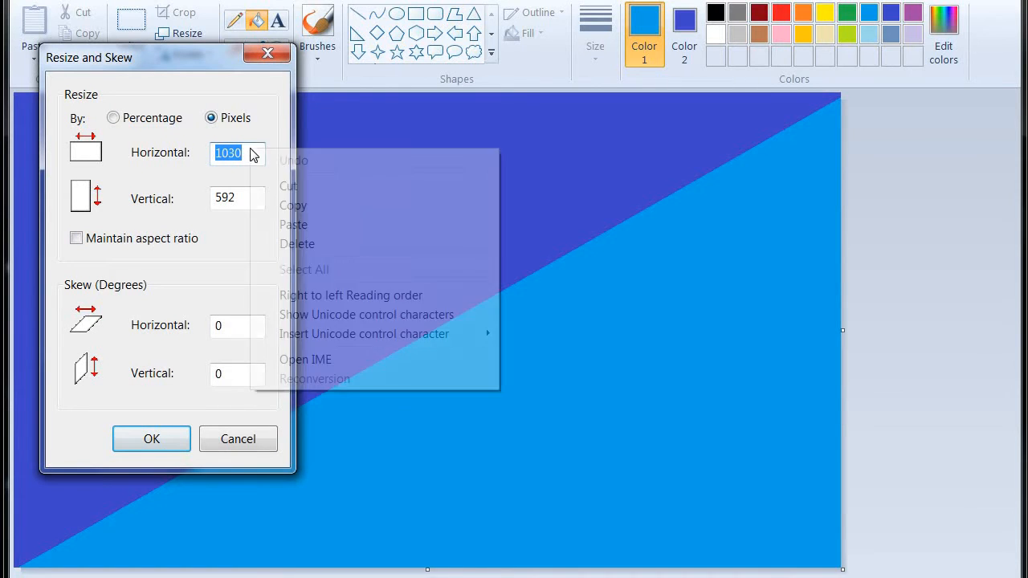
{"action": "left_click", "coordinate": [300, 203]}
{"action": "type", "text": "1"}
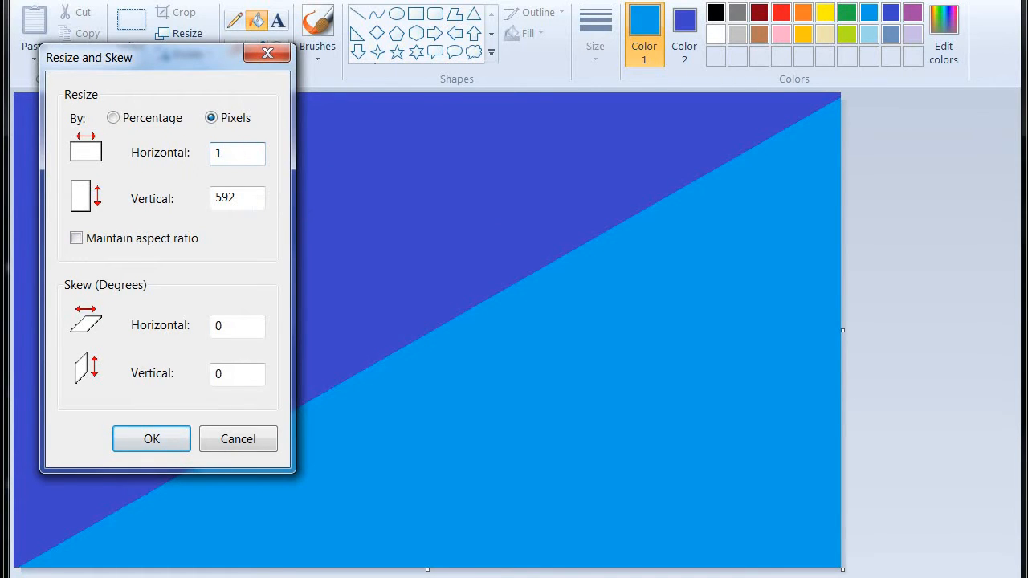
{"action": "key", "text": "Return"}
Stretch the image back to 1030 pixels wide using the copied value, without maintaining the aspect ratio.
{"action": "left_click", "coordinate": [182, 33]}
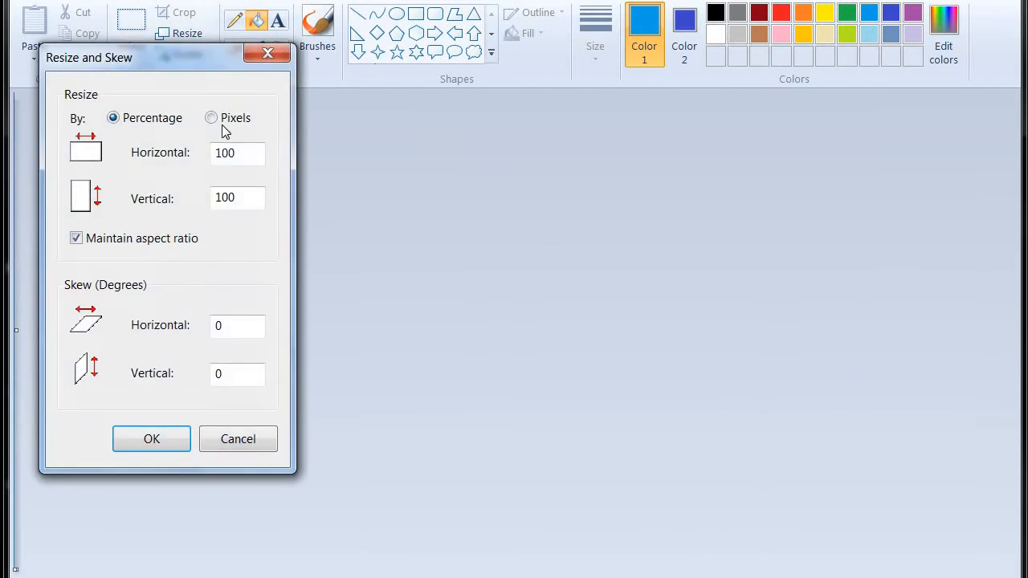
{"action": "left_click", "coordinate": [211, 118]}
{"action": "left_click", "coordinate": [140, 238]}
{"action": "double_click", "coordinate": [218, 152]}
{"action": "right_click", "coordinate": [218, 152]}
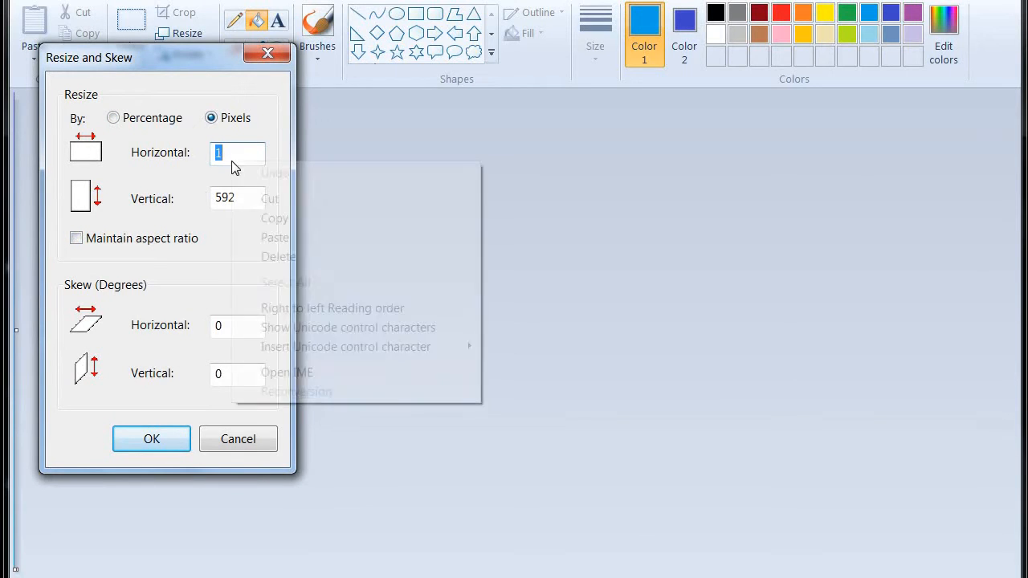
{"action": "left_click", "coordinate": [274, 238]}
{"action": "key", "text": "Return"}
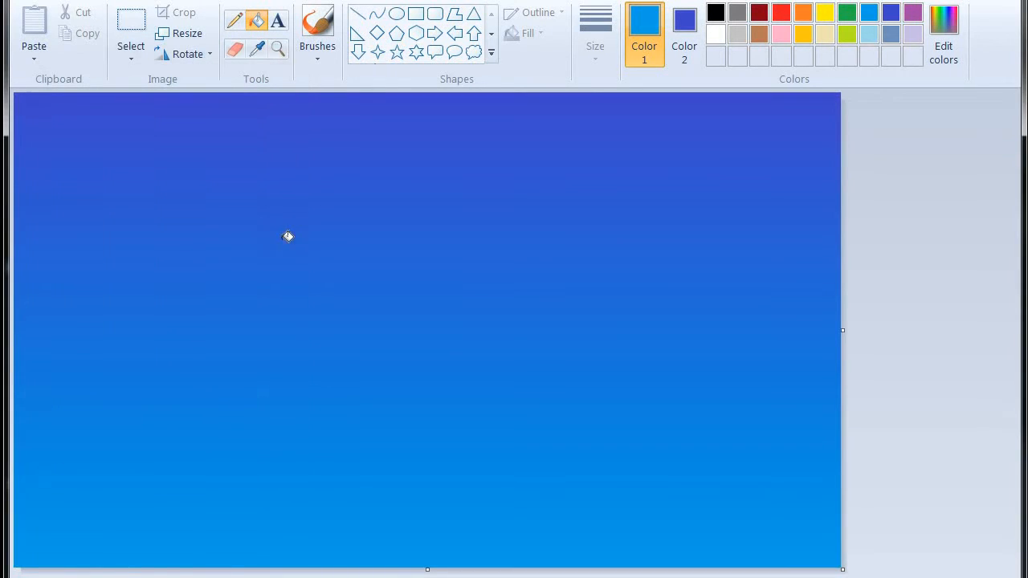
Copy the whole gradient, paste it over itself and squash the copy vertically into about the upper two thirds of the canvas.
{"action": "left_click", "coordinate": [127, 58]}
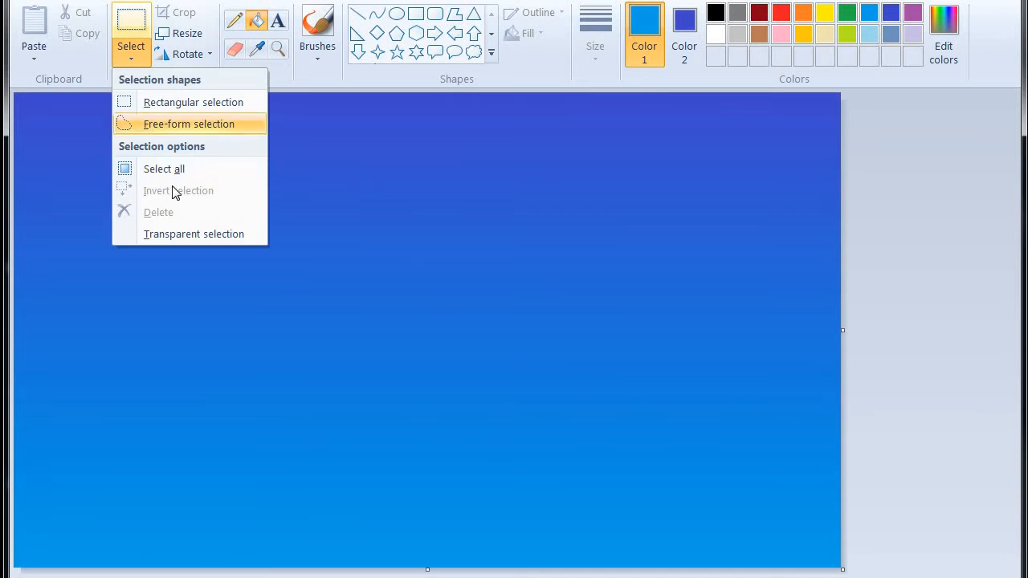
{"action": "left_click", "coordinate": [177, 166]}
{"action": "right_click", "coordinate": [307, 197]}
{"action": "left_click", "coordinate": [321, 227]}
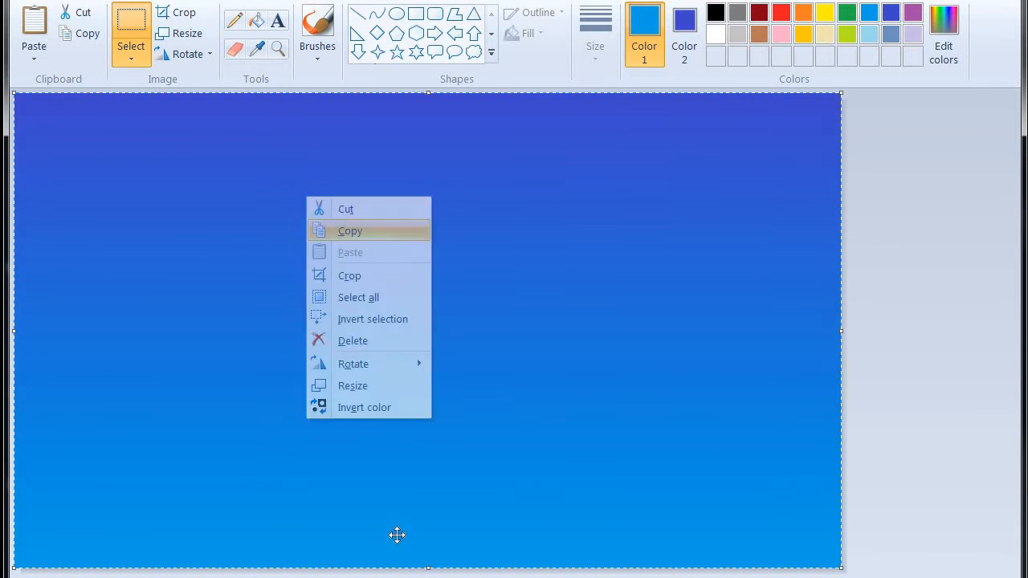
{"action": "left_click", "coordinate": [432, 566]}
{"action": "key", "text": "ctrl+v"}
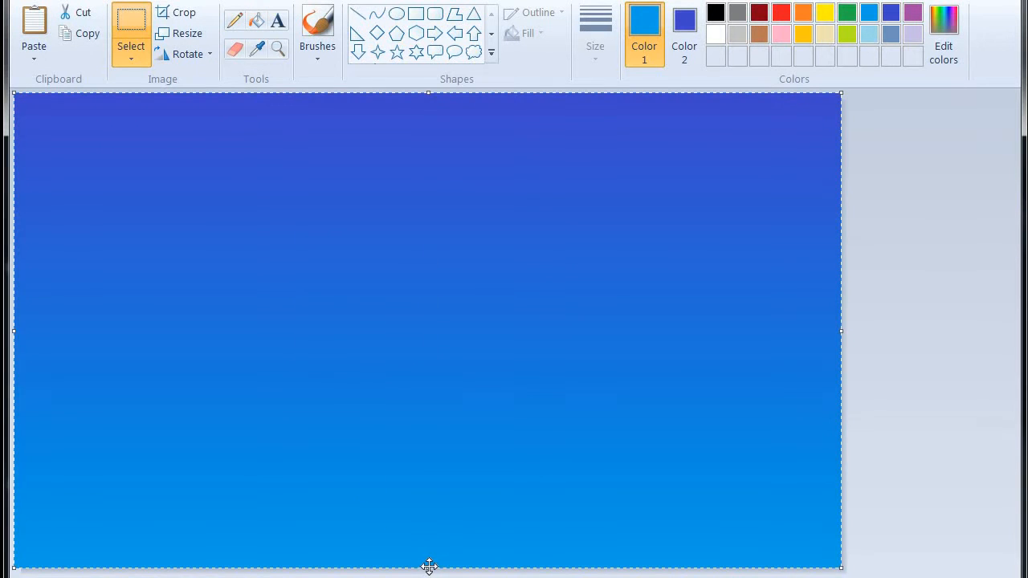
{"action": "left_click_drag", "start_coordinate": [431, 556], "coordinate": [462, 406]}
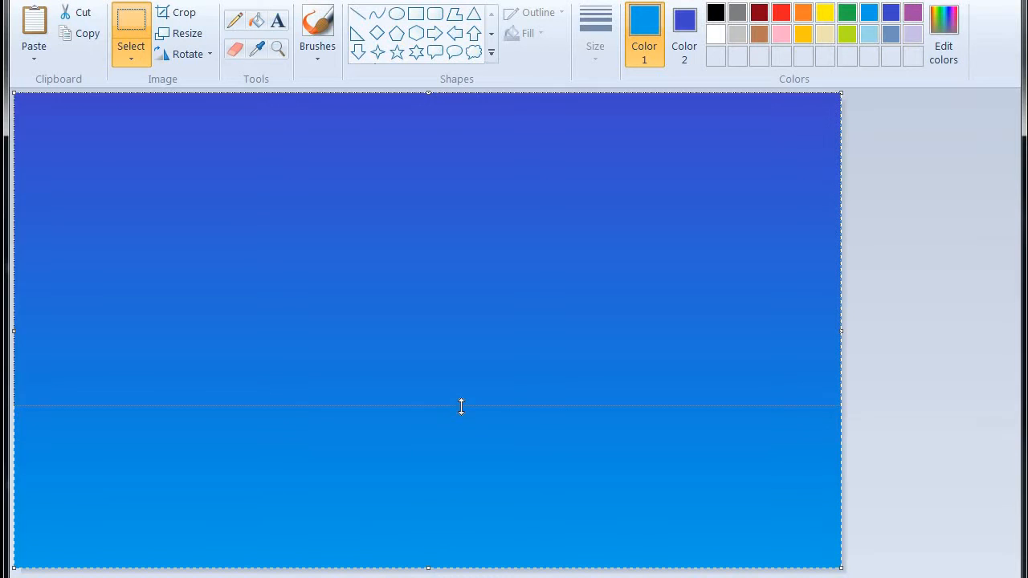
Paste another gradient copy, flip it vertically and squash it into about the lower third of the canvas.
{"action": "right_click", "coordinate": [427, 220]}
{"action": "left_click", "coordinate": [471, 275]}
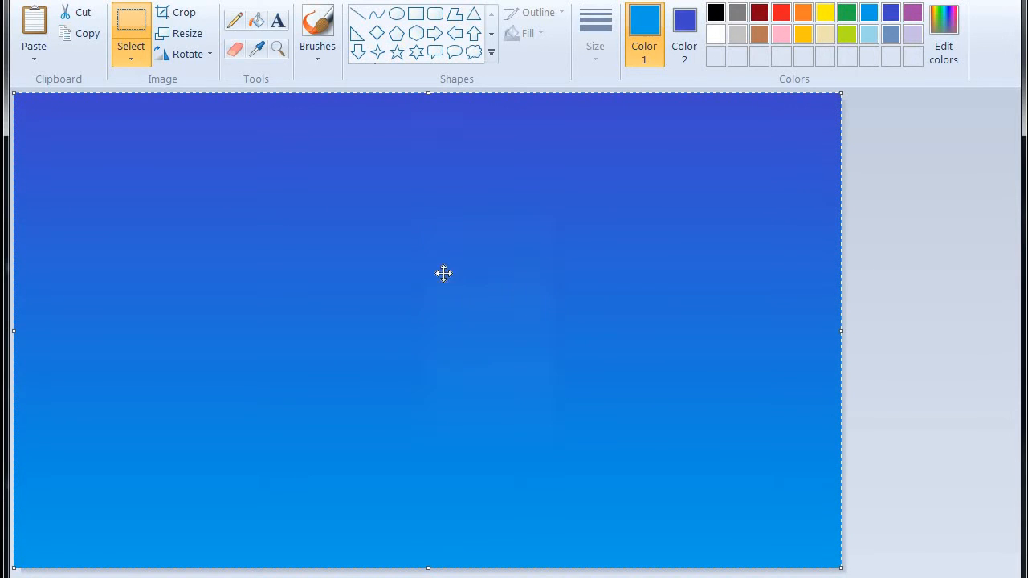
{"action": "right_click", "coordinate": [454, 295]}
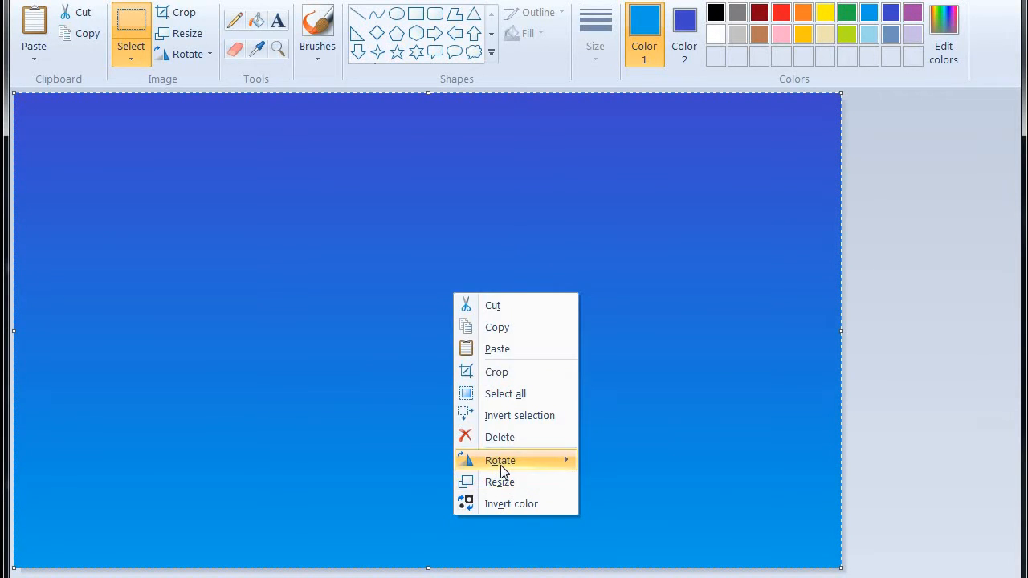
{"action": "mouse_move", "coordinate": [501, 463]}
{"action": "left_click", "coordinate": [618, 522]}
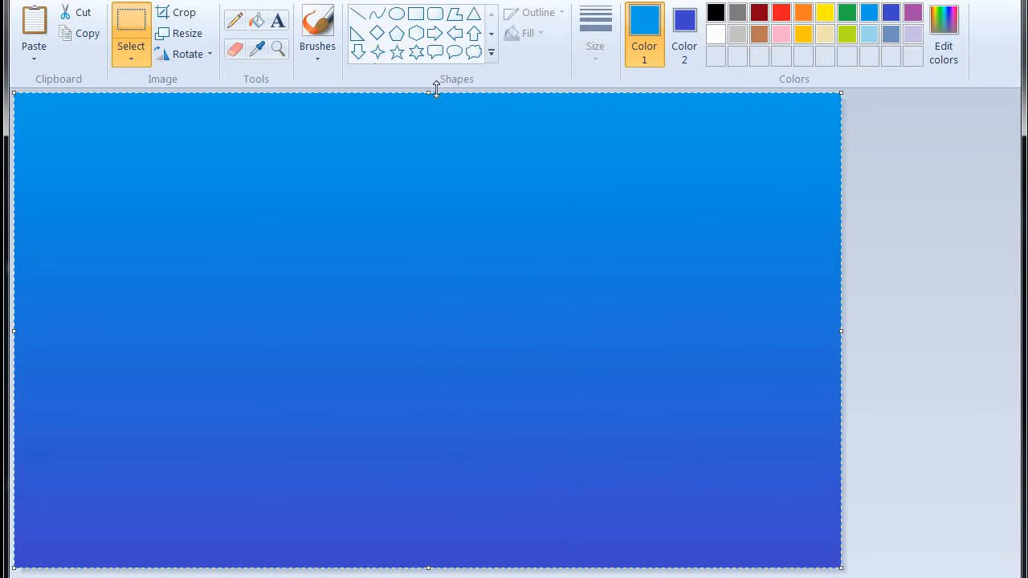
{"action": "left_click_drag", "start_coordinate": [431, 87], "coordinate": [429, 407]}
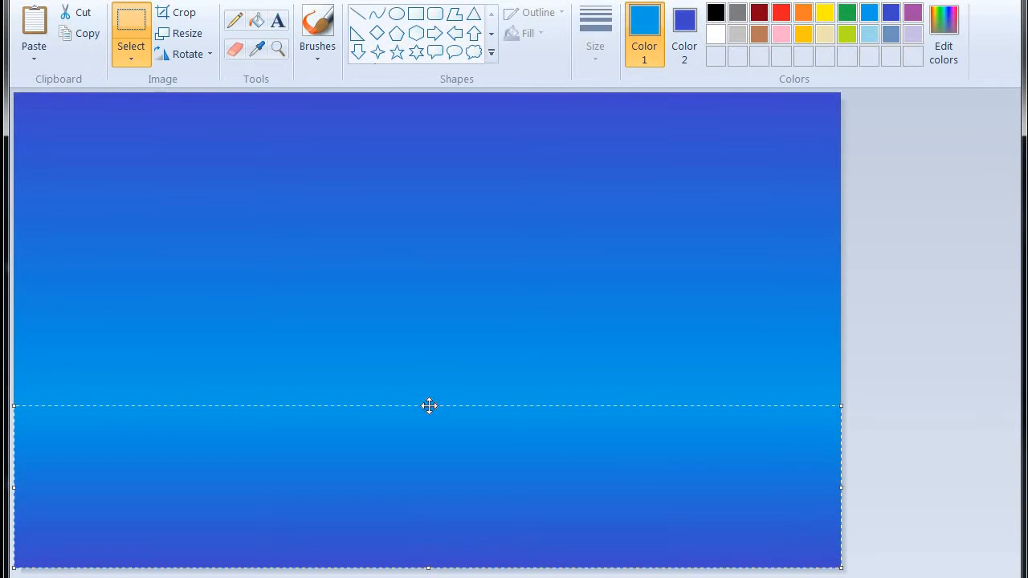
{"action": "left_click", "coordinate": [883, 260]}
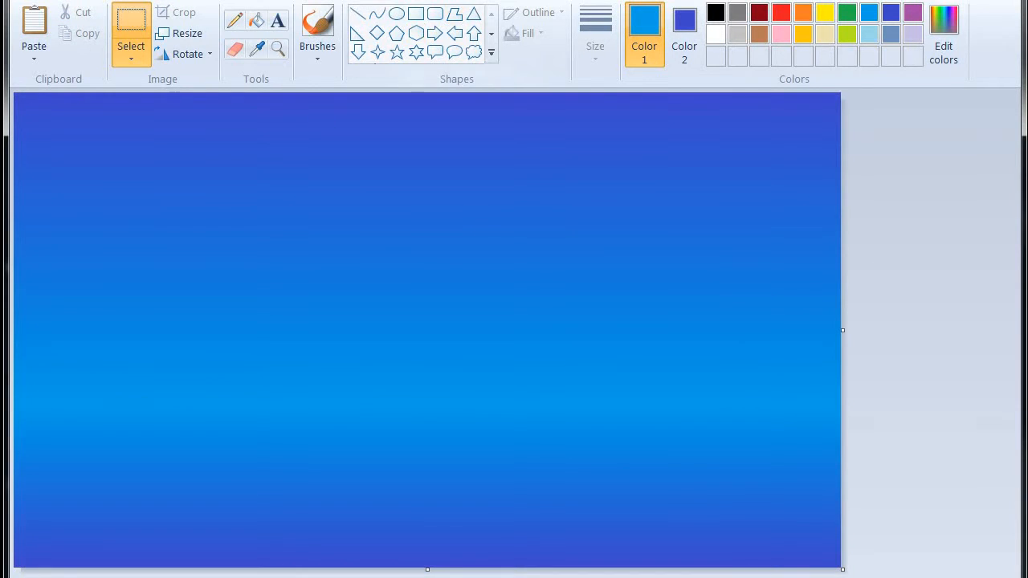
Draw a solid white ellipse with white outline and fill in the upper middle of the sky as the moon.
{"action": "left_click", "coordinate": [396, 14]}
{"action": "left_click", "coordinate": [719, 35]}
{"action": "left_click", "coordinate": [696, 38]}
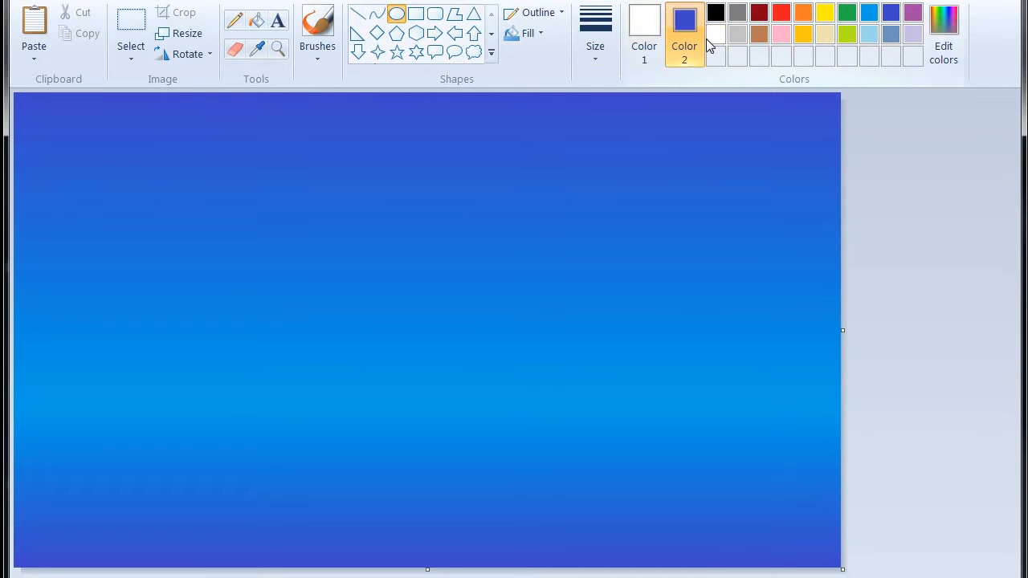
{"action": "left_click", "coordinate": [716, 34]}
{"action": "left_click_drag", "start_coordinate": [429, 129], "coordinate": [577, 287]}
{"action": "left_click_drag", "start_coordinate": [516, 202], "coordinate": [506, 206]}
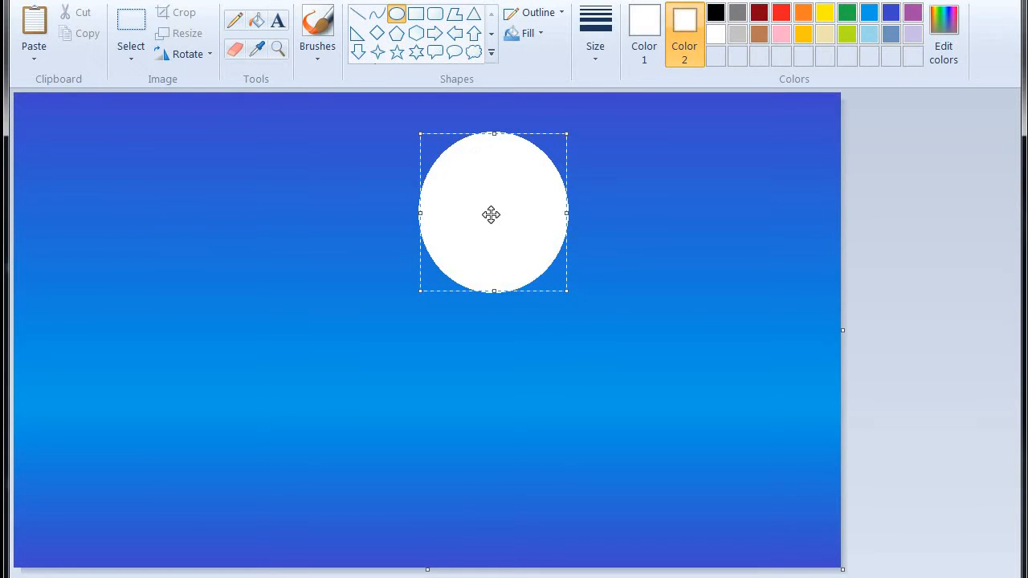
Shrink the white ellipse into an even circle and shift it slightly up and left in the sky.
{"action": "left_click_drag", "start_coordinate": [498, 287], "coordinate": [495, 265]}
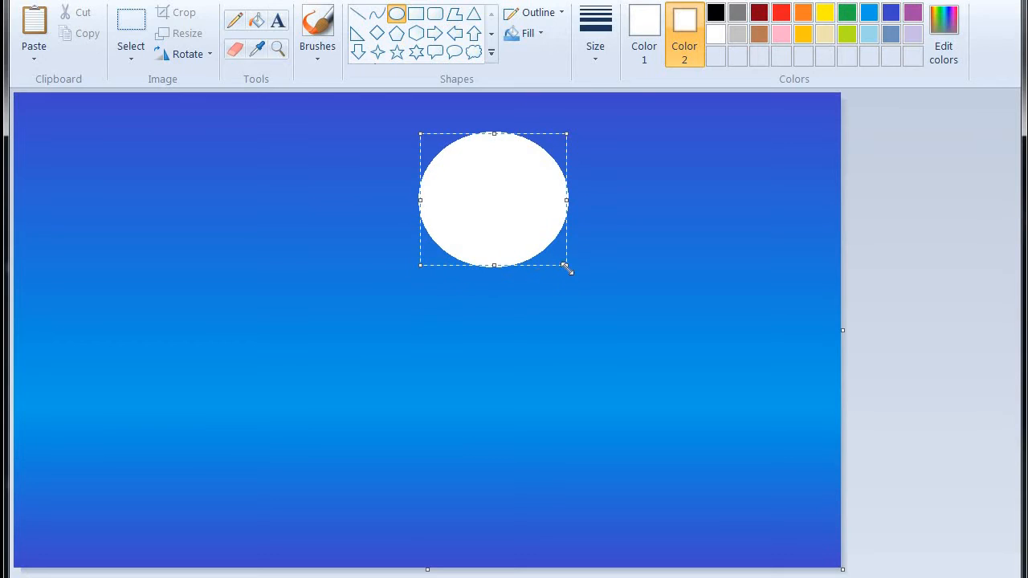
{"action": "left_click_drag", "start_coordinate": [568, 269], "coordinate": [540, 257]}
{"action": "left_click_drag", "start_coordinate": [468, 200], "coordinate": [459, 192]}
{"action": "left_click_drag", "start_coordinate": [531, 189], "coordinate": [537, 190]}
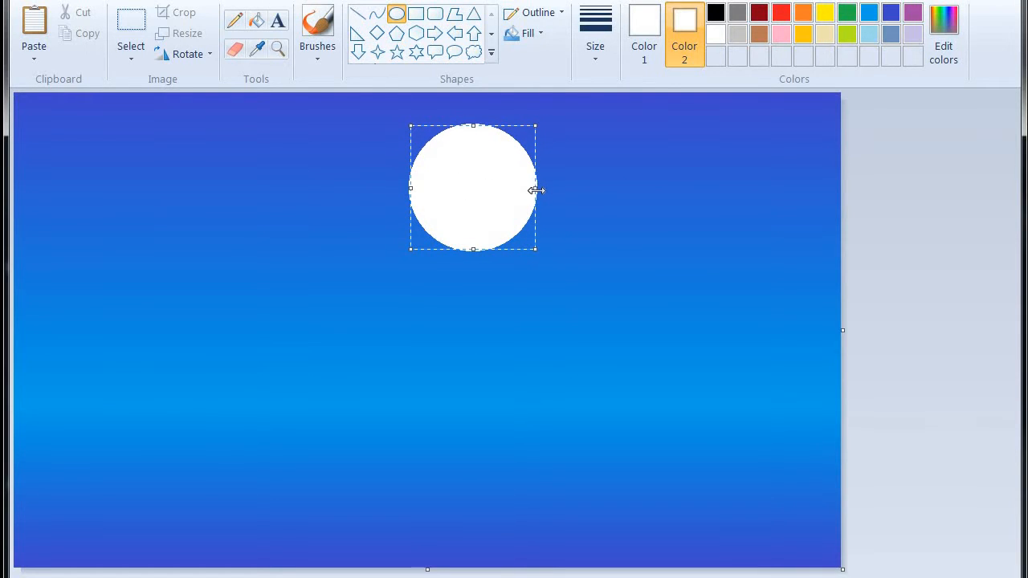
{"action": "left_click", "coordinate": [877, 212]}
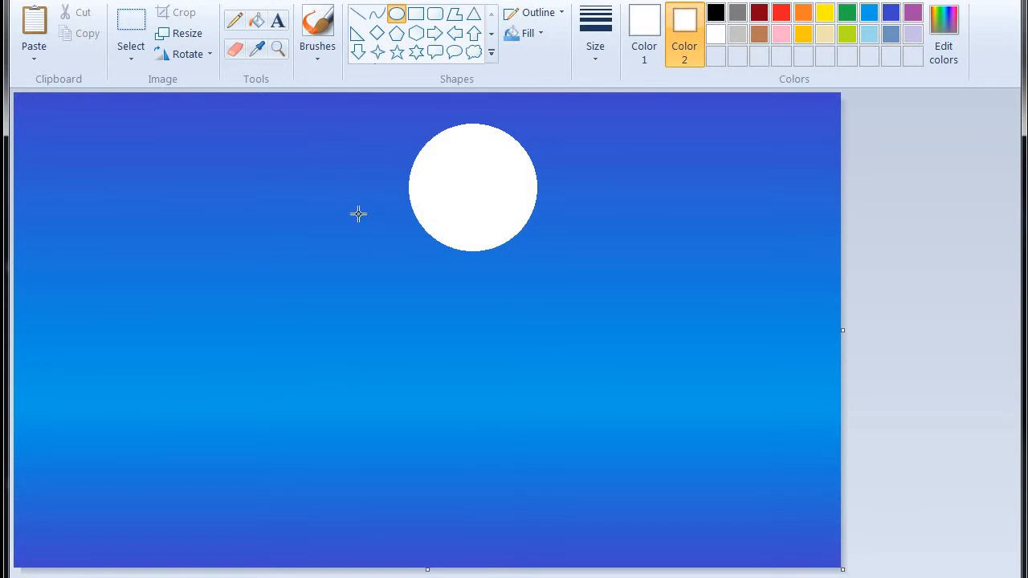
Draw a black, nearly horizontal line across the full canvas where the two gradients meet.
{"action": "left_click", "coordinate": [357, 14]}
{"action": "left_click", "coordinate": [653, 39]}
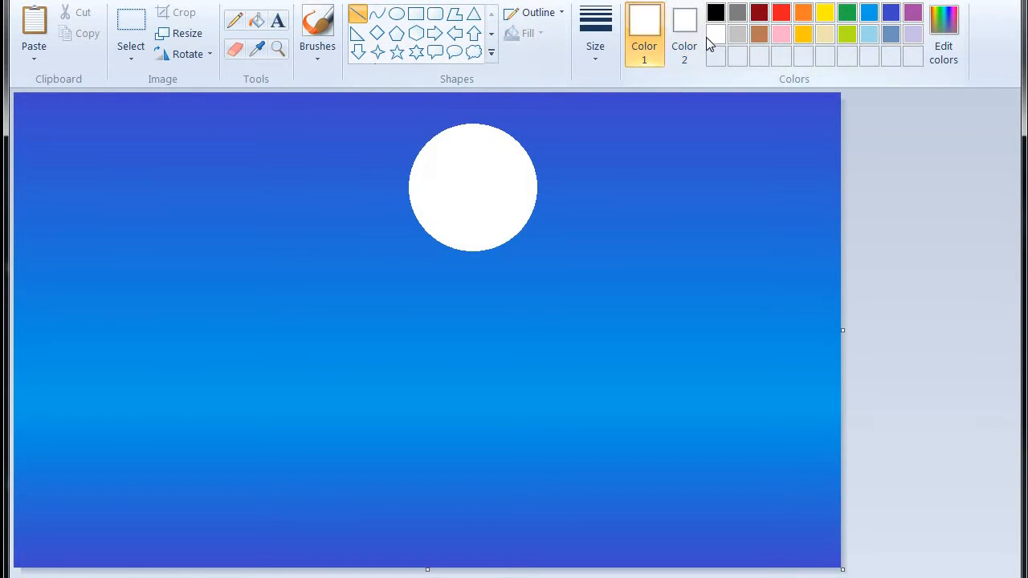
{"action": "left_click", "coordinate": [725, 13]}
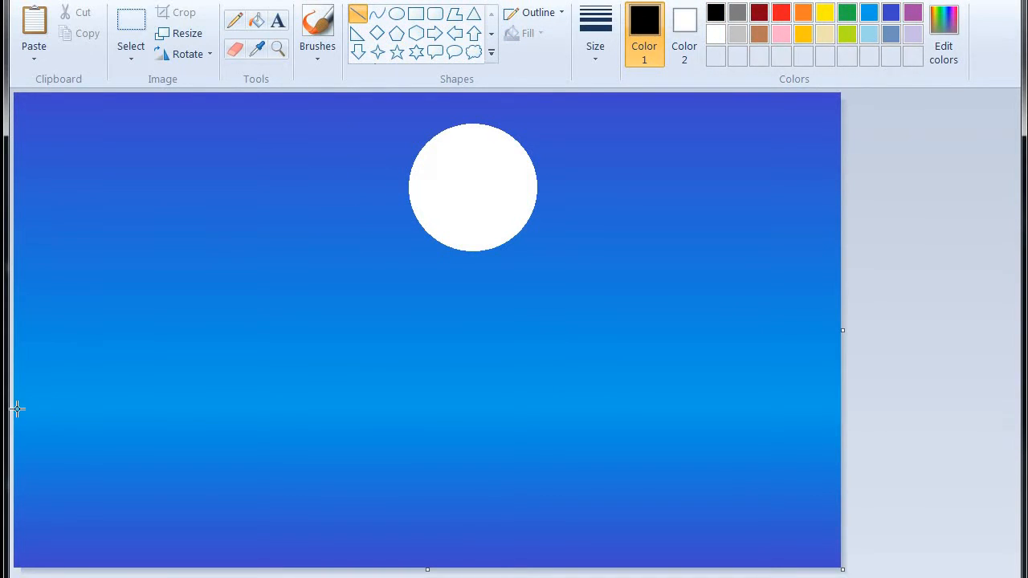
{"action": "left_click_drag", "start_coordinate": [16, 409], "coordinate": [88, 409]}
{"action": "mouse_move", "coordinate": [196, 409]}
{"action": "left_mouse_down"}
{"action": "mouse_move", "coordinate": [857, 385]}
{"action": "mouse_move", "coordinate": [960, 399]}
{"action": "left_mouse_up"}
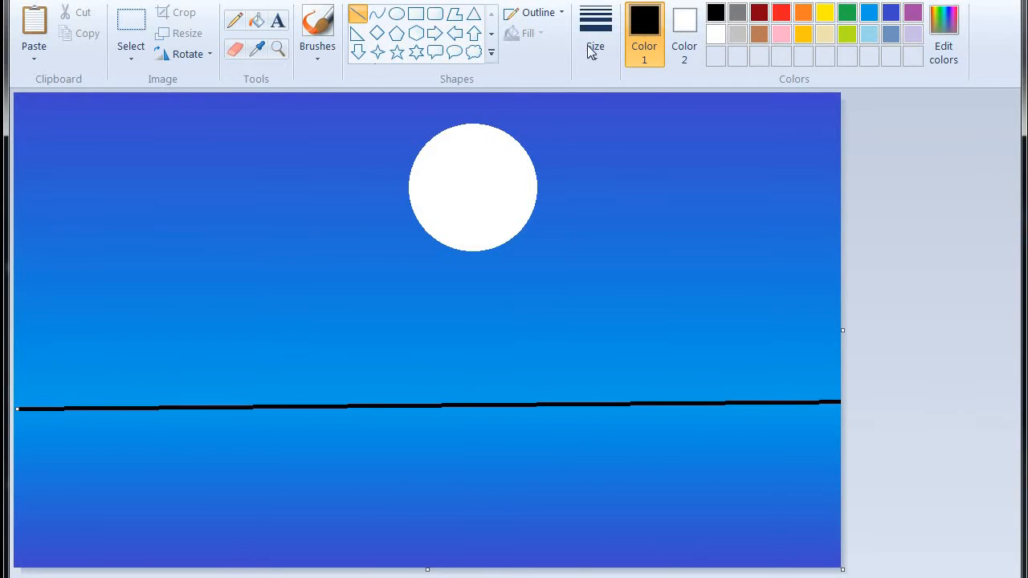
Set the horizon line to the thinnest width, extend it to the canvas's left edge and move it slightly lower.
{"action": "left_click", "coordinate": [595, 40]}
{"action": "left_click", "coordinate": [603, 87]}
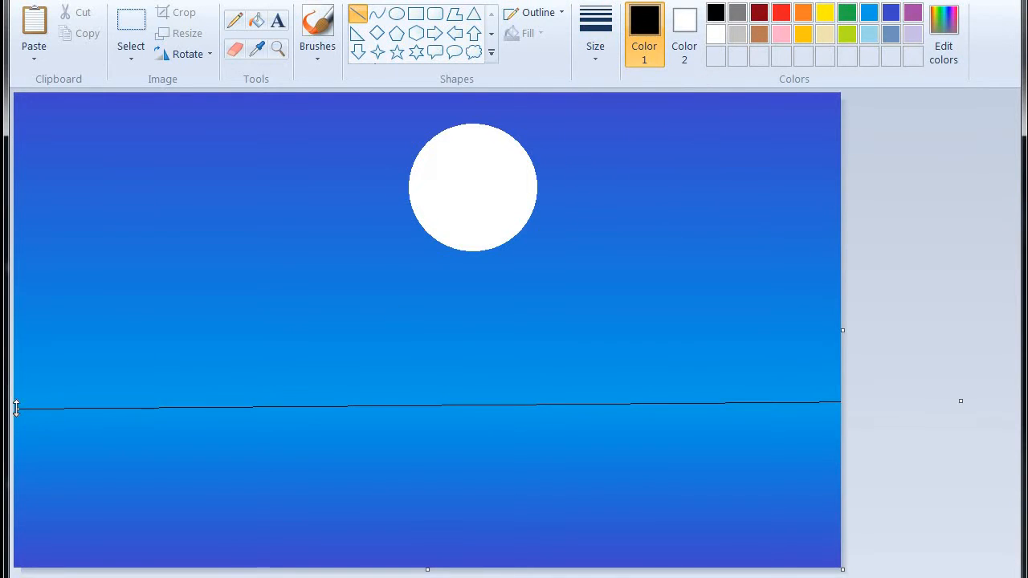
{"action": "left_click_drag", "start_coordinate": [16, 409], "coordinate": [16, 407]}
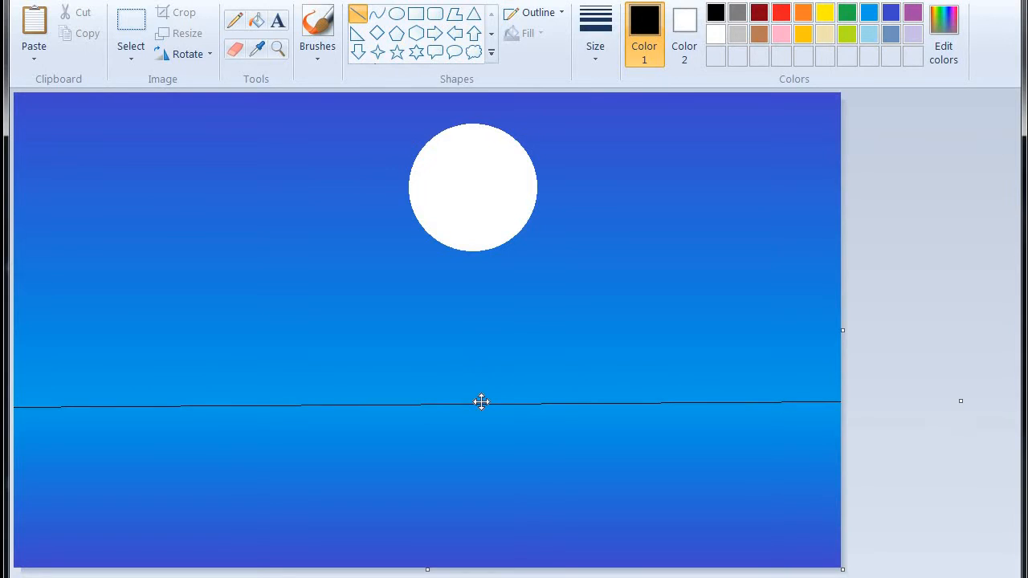
{"action": "left_click_drag", "start_coordinate": [481, 403], "coordinate": [486, 424]}
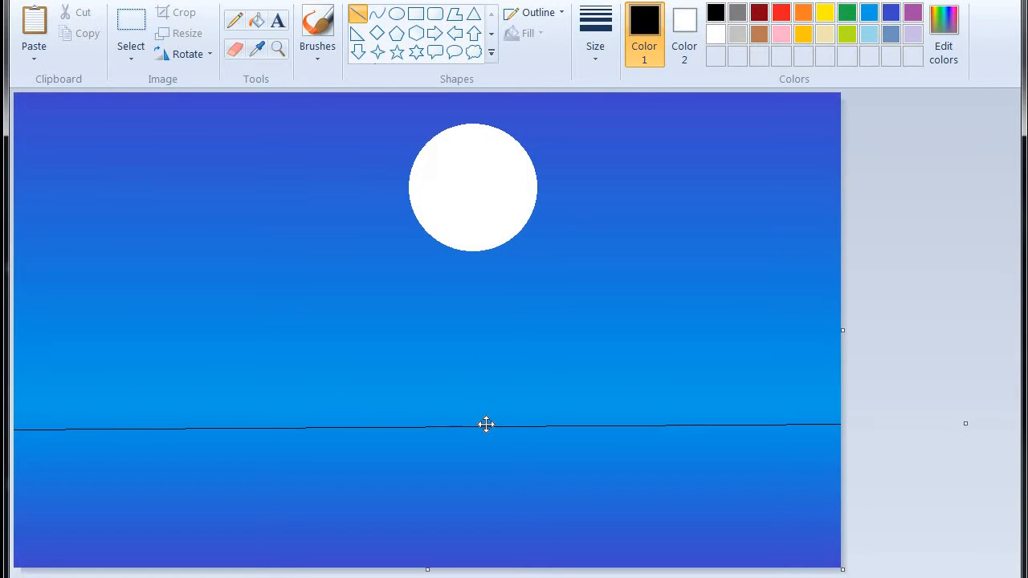
Paint a solid brown hill on the left side of the horizon line with a greatly enlarged brush, tapering toward the middle.
{"action": "left_click", "coordinate": [317, 32]}
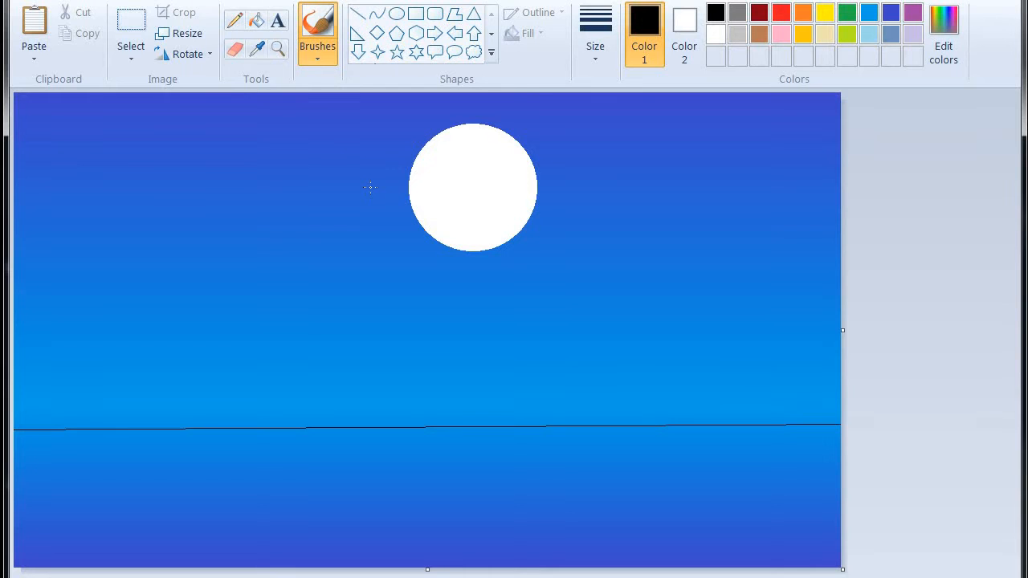
{"action": "key", "text": "ctrl+KP_Add"}
{"action": "key", "text": "ctrl+KP_Add"}
{"action": "key", "text": "ctrl+KP_Add"}
{"action": "key", "text": "ctrl+KP_Add"}
{"action": "key", "text": "ctrl+KP_Add"}
{"action": "key", "text": "ctrl+KP_Add"}
{"action": "key", "text": "ctrl+KP_Add"}
{"action": "key", "text": "ctrl+KP_Add"}
{"action": "key", "text": "ctrl+KP_Add"}
{"action": "key", "text": "ctrl+KP_Add"}
{"action": "key", "text": "ctrl+KP_Add"}
{"action": "key", "text": "ctrl+KP_Add"}
{"action": "key", "text": "ctrl+KP_Add"}
{"action": "key", "text": "ctrl+KP_Add"}
{"action": "key", "text": "ctrl+KP_Add"}
{"action": "key", "text": "ctrl+KP_Add"}
{"action": "key", "text": "ctrl+KP_Add"}
{"action": "key", "text": "ctrl+KP_Add"}
{"action": "key", "text": "ctrl+KP_Add"}
{"action": "key", "text": "ctrl+KP_Add"}
{"action": "left_click", "coordinate": [759, 35]}
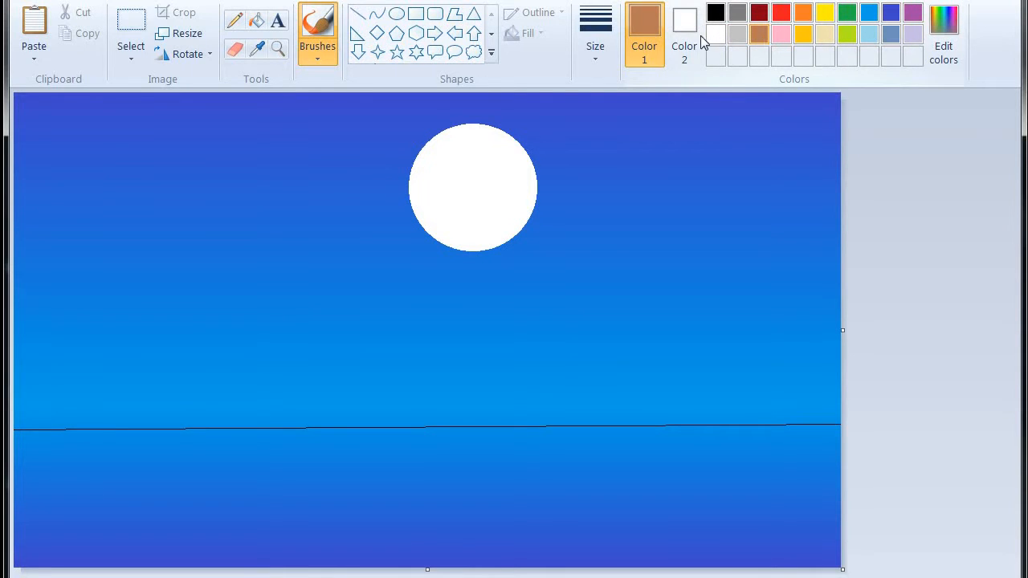
{"action": "mouse_move", "coordinate": [32, 402]}
{"action": "left_mouse_down"}
{"action": "mouse_move", "coordinate": [58, 389]}
{"action": "mouse_move", "coordinate": [30, 356]}
{"action": "mouse_move", "coordinate": [113, 359]}
{"action": "mouse_move", "coordinate": [77, 360]}
{"action": "mouse_move", "coordinate": [92, 351]}
{"action": "mouse_move", "coordinate": [267, 397]}
{"action": "mouse_move", "coordinate": [369, 409]}
{"action": "mouse_move", "coordinate": [14, 397]}
{"action": "mouse_move", "coordinate": [38, 407]}
{"action": "left_mouse_up"}
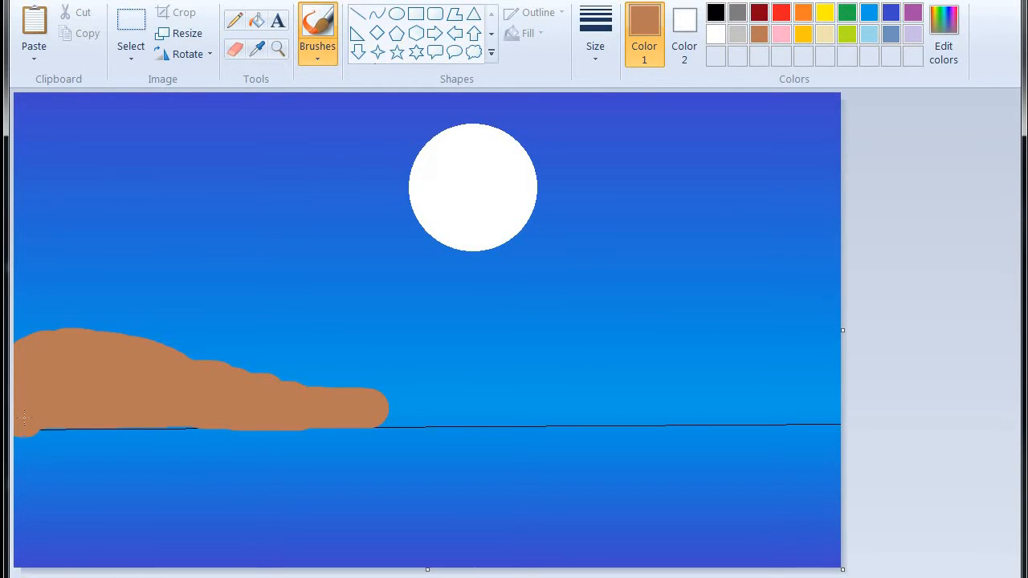
{"action": "left_click_drag", "start_coordinate": [24, 417], "coordinate": [222, 416]}
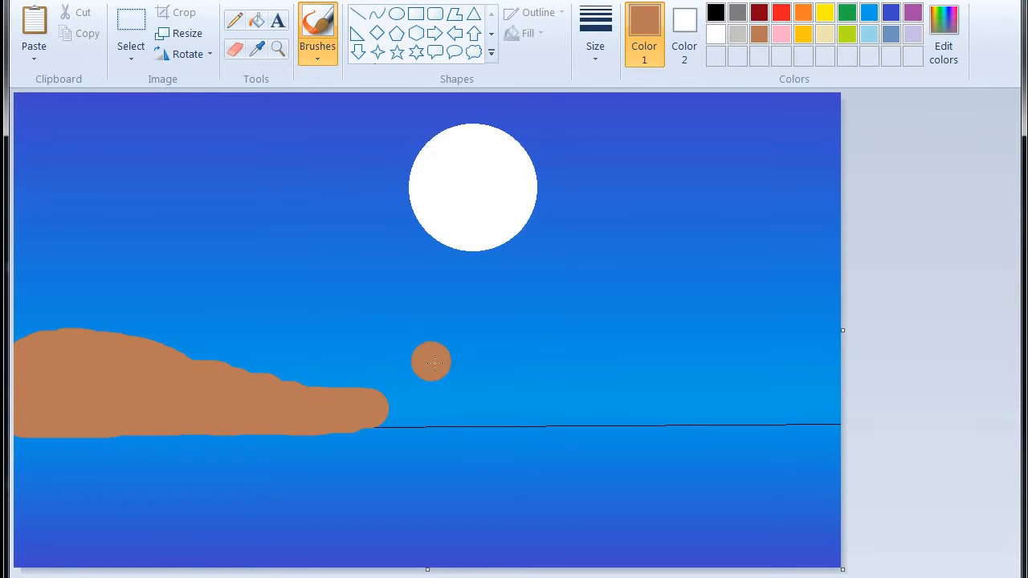
Paint a larger solid brown landmass above the horizon line, reaching the canvas's right edge.
{"action": "mouse_move", "coordinate": [535, 348]}
{"action": "left_mouse_down"}
{"action": "mouse_move", "coordinate": [628, 296]}
{"action": "mouse_move", "coordinate": [735, 260]}
{"action": "mouse_move", "coordinate": [798, 255]}
{"action": "mouse_move", "coordinate": [850, 292]}
{"action": "mouse_move", "coordinate": [853, 322]}
{"action": "mouse_move", "coordinate": [762, 345]}
{"action": "mouse_move", "coordinate": [575, 354]}
{"action": "mouse_move", "coordinate": [798, 299]}
{"action": "mouse_move", "coordinate": [686, 320]}
{"action": "mouse_move", "coordinate": [711, 318]}
{"action": "mouse_move", "coordinate": [691, 311]}
{"action": "mouse_move", "coordinate": [802, 293]}
{"action": "mouse_move", "coordinate": [805, 308]}
{"action": "mouse_move", "coordinate": [781, 340]}
{"action": "mouse_move", "coordinate": [818, 355]}
{"action": "mouse_move", "coordinate": [763, 367]}
{"action": "mouse_move", "coordinate": [637, 365]}
{"action": "left_mouse_up"}
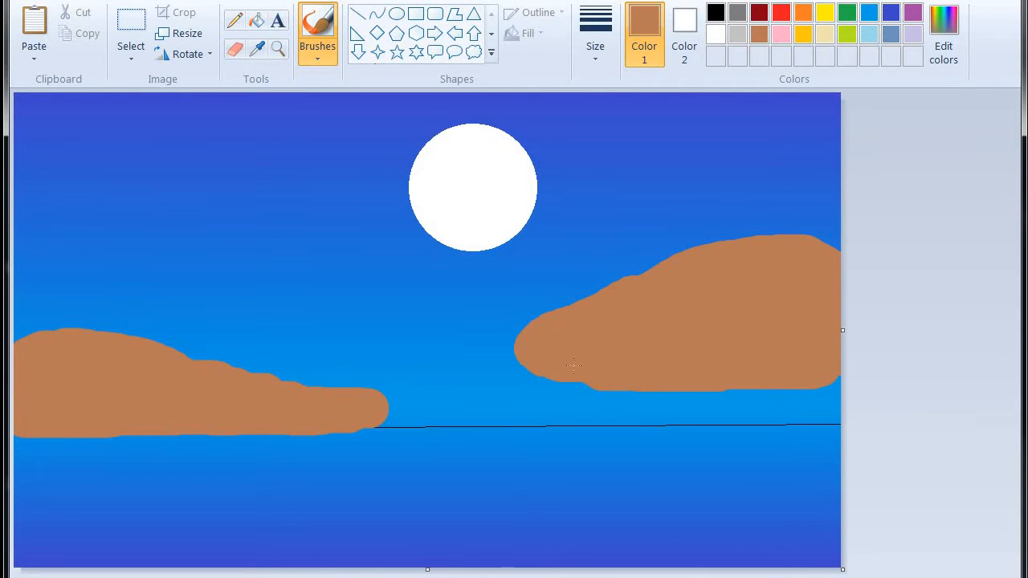
{"action": "left_click_drag", "start_coordinate": [573, 366], "coordinate": [879, 378]}
{"action": "left_click", "coordinate": [632, 233]}
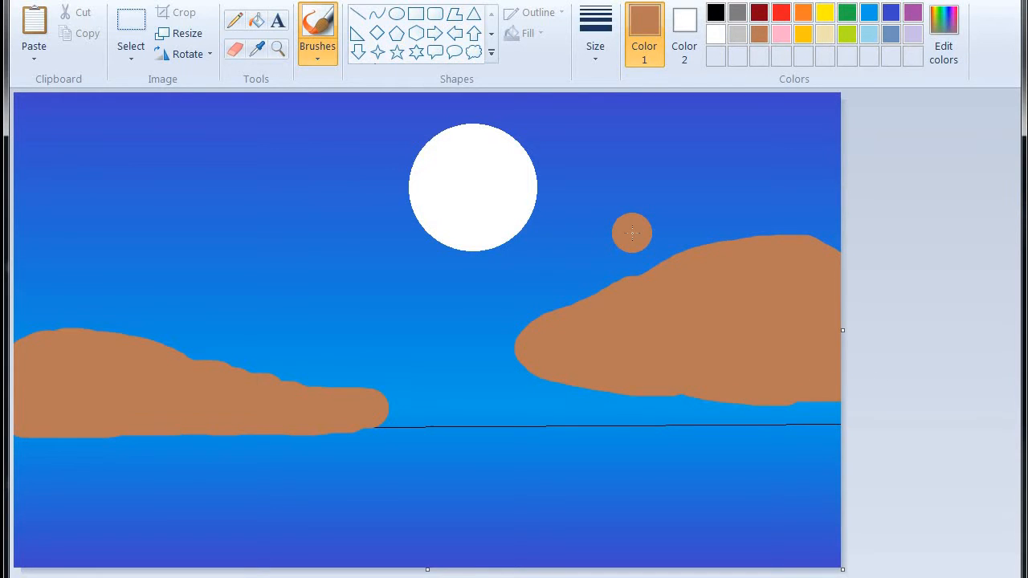
Set the brush to the thickest preset size and paint a brown strip along the horizon from the left hill's tip to the canvas's right edge.
{"action": "left_click", "coordinate": [593, 39]}
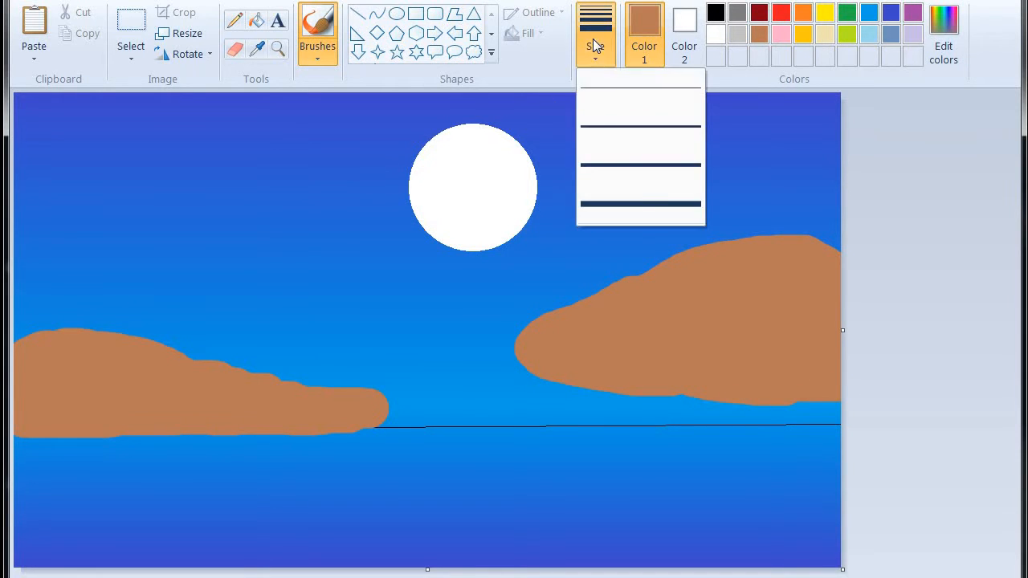
{"action": "left_click", "coordinate": [638, 203]}
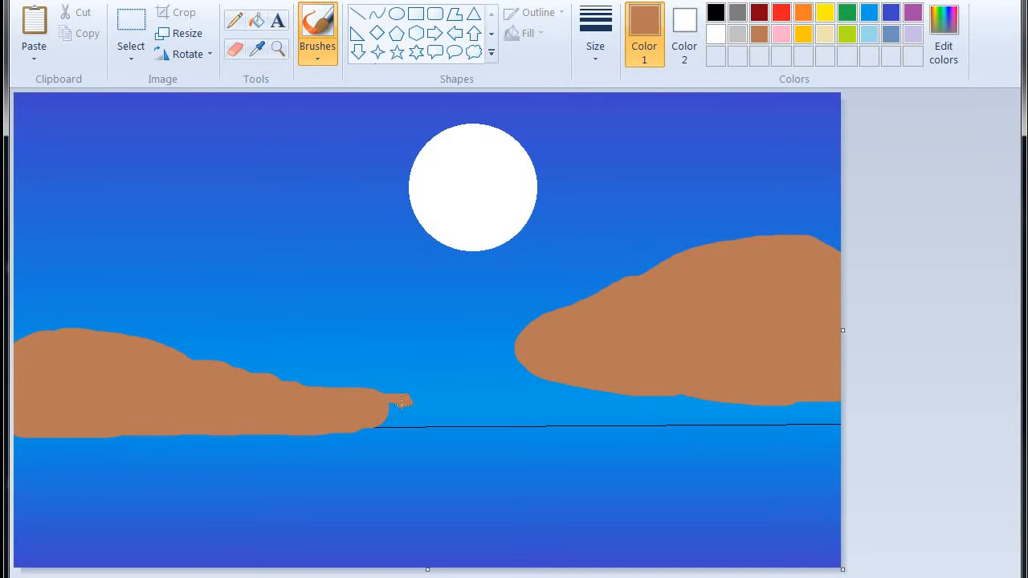
{"action": "left_click_drag", "start_coordinate": [424, 427], "coordinate": [395, 414]}
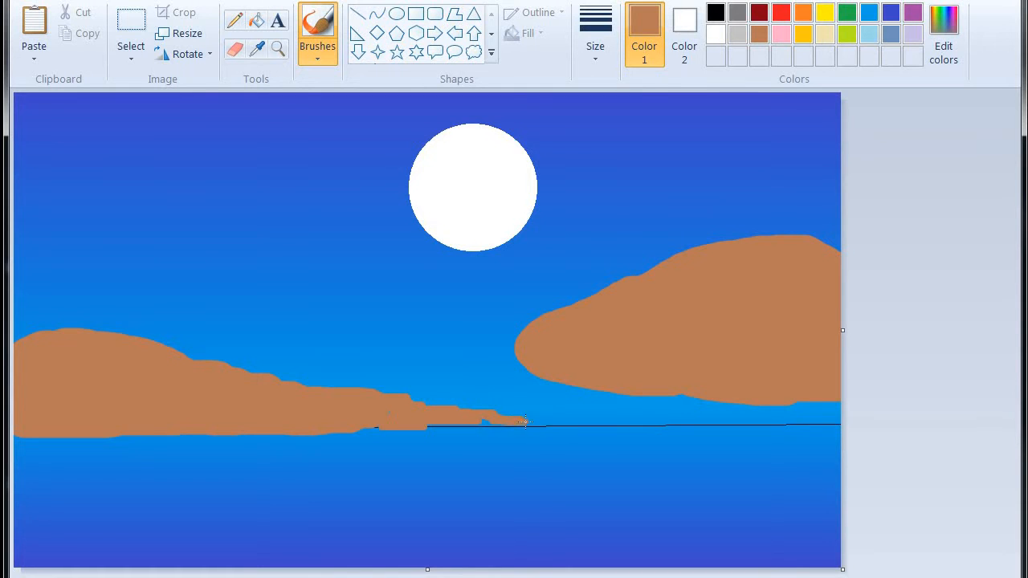
{"action": "mouse_move", "coordinate": [577, 421]}
{"action": "left_mouse_down"}
{"action": "mouse_move", "coordinate": [843, 425]}
{"action": "mouse_move", "coordinate": [830, 408]}
{"action": "mouse_move", "coordinate": [801, 420]}
{"action": "mouse_move", "coordinate": [827, 420]}
{"action": "mouse_move", "coordinate": [750, 418]}
{"action": "left_mouse_up"}
{"action": "left_click_drag", "start_coordinate": [594, 415], "coordinate": [549, 415]}
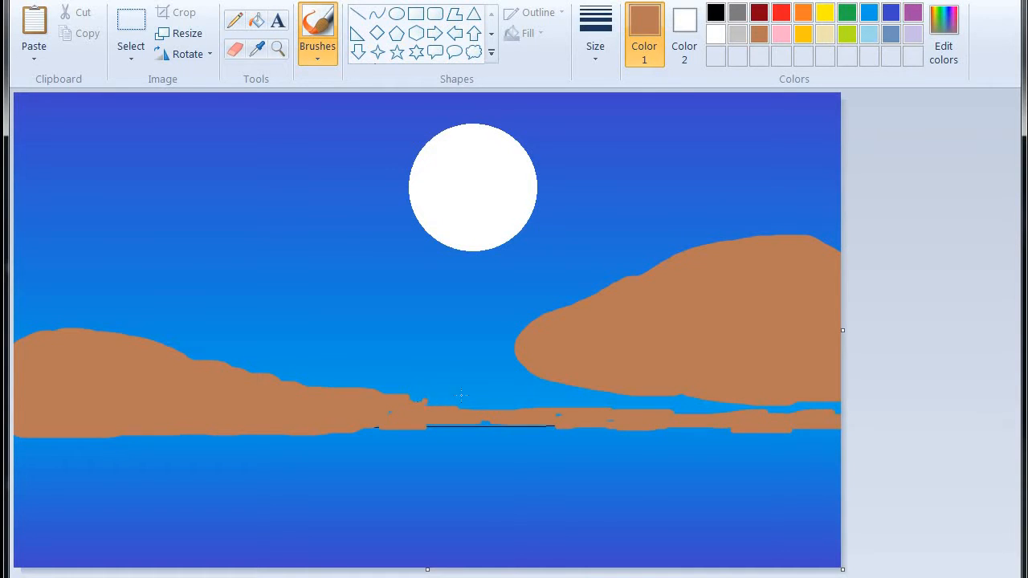
Fill most of the gap between the brown strip and the right landmass with brown strokes, sloping its edge down to the left hill.
{"action": "mouse_move", "coordinate": [442, 395]}
{"action": "left_mouse_down"}
{"action": "mouse_move", "coordinate": [495, 372]}
{"action": "mouse_move", "coordinate": [495, 351]}
{"action": "mouse_move", "coordinate": [512, 351]}
{"action": "mouse_move", "coordinate": [451, 392]}
{"action": "left_mouse_up"}
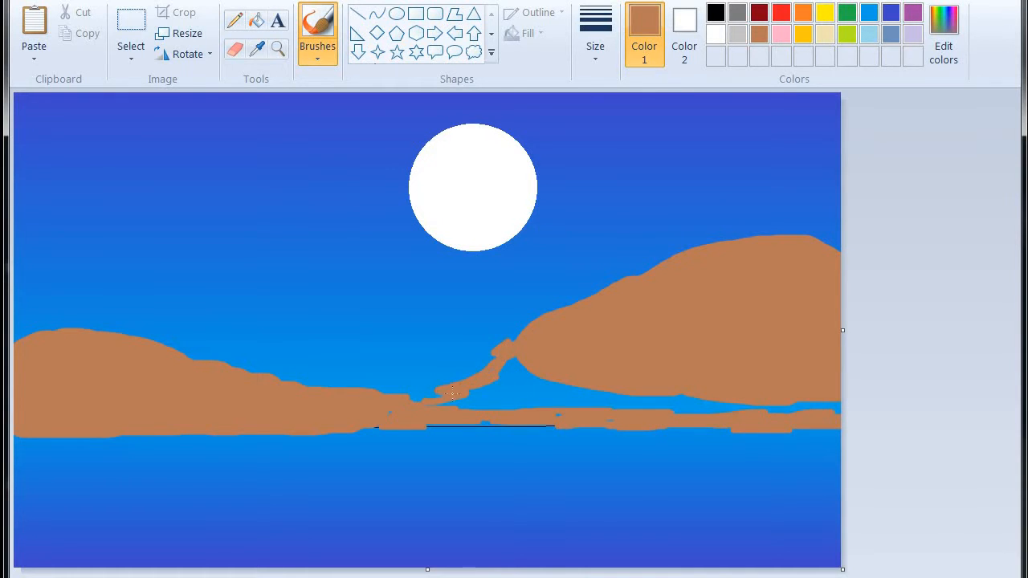
{"action": "mouse_move", "coordinate": [498, 366]}
{"action": "left_mouse_down"}
{"action": "mouse_move", "coordinate": [467, 393]}
{"action": "mouse_move", "coordinate": [524, 370]}
{"action": "left_mouse_up"}
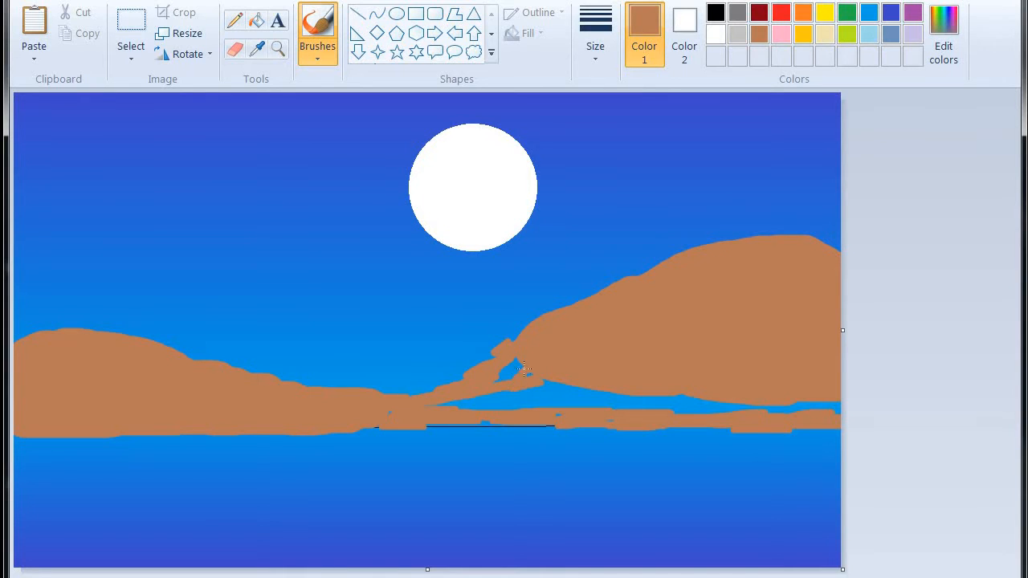
{"action": "left_click_drag", "start_coordinate": [464, 399], "coordinate": [446, 402]}
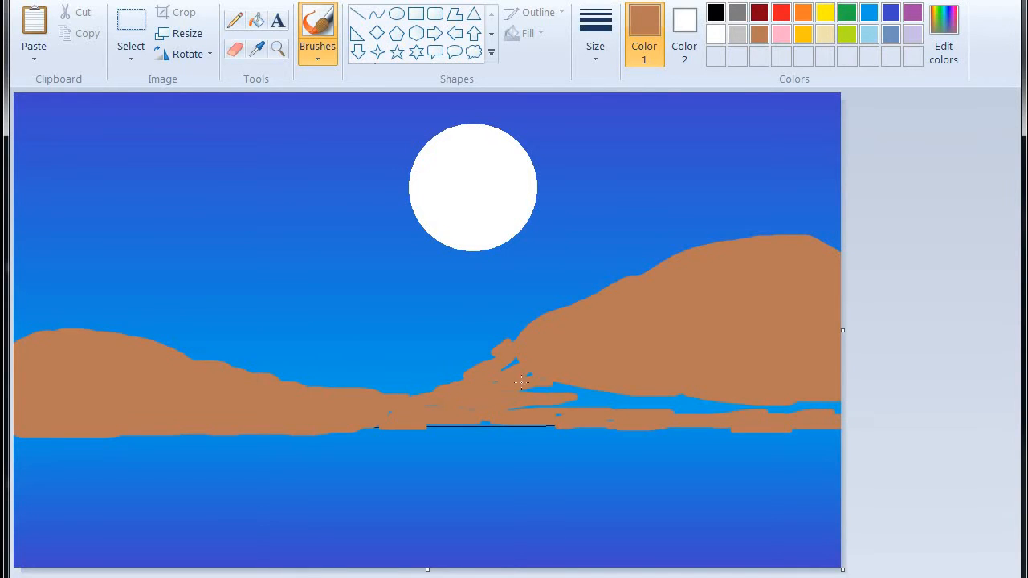
{"action": "mouse_move", "coordinate": [522, 383]}
{"action": "left_mouse_down"}
{"action": "mouse_move", "coordinate": [554, 385]}
{"action": "mouse_move", "coordinate": [539, 406]}
{"action": "mouse_move", "coordinate": [643, 406]}
{"action": "mouse_move", "coordinate": [608, 401]}
{"action": "mouse_move", "coordinate": [622, 396]}
{"action": "mouse_move", "coordinate": [733, 403]}
{"action": "left_mouse_up"}
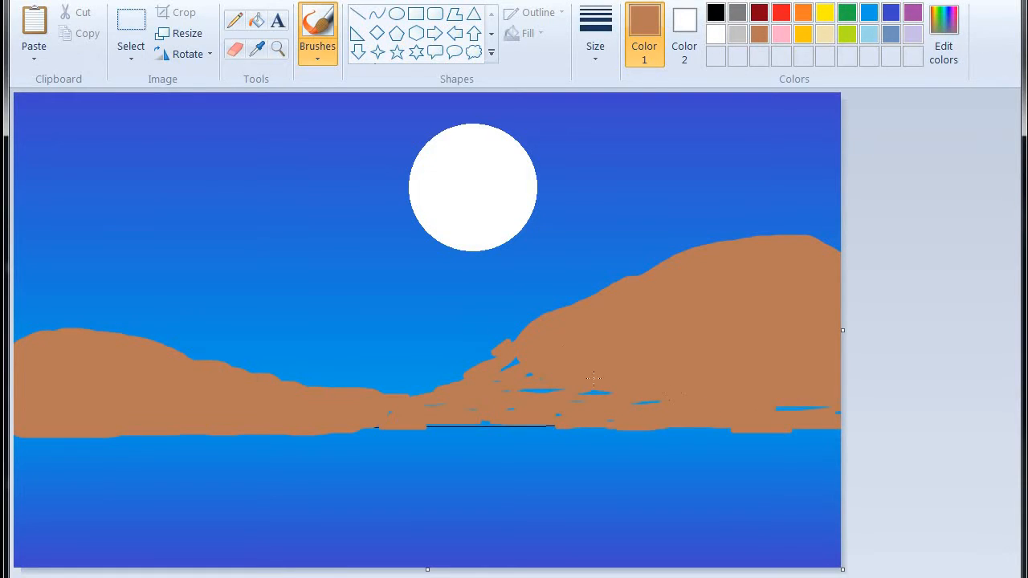
Draw brown straight lines of the thickest width across the full canvas along the land's lower edge to form an even shoreline.
{"action": "left_click", "coordinate": [358, 14]}
{"action": "left_click", "coordinate": [595, 50]}
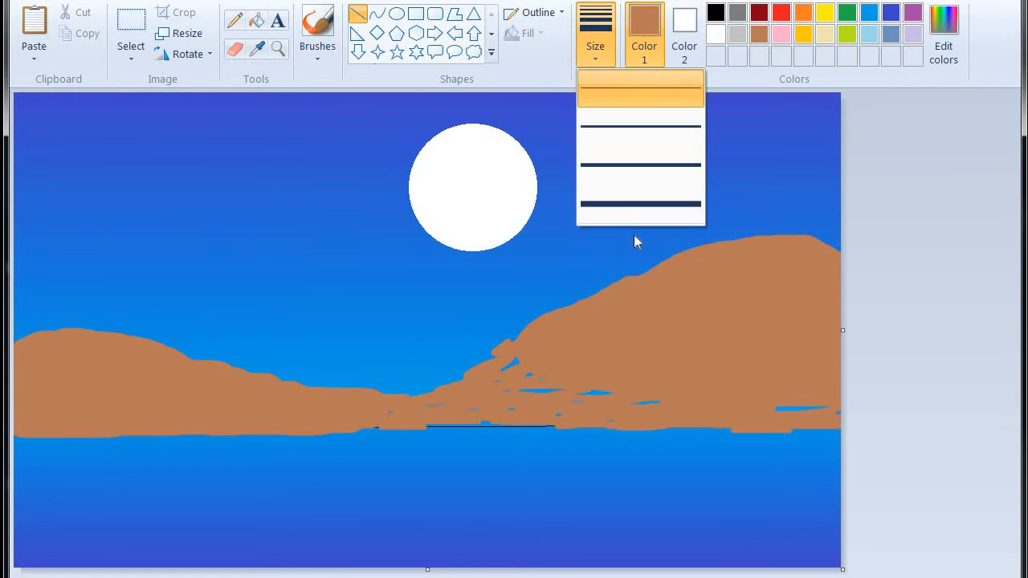
{"action": "left_click", "coordinate": [641, 204]}
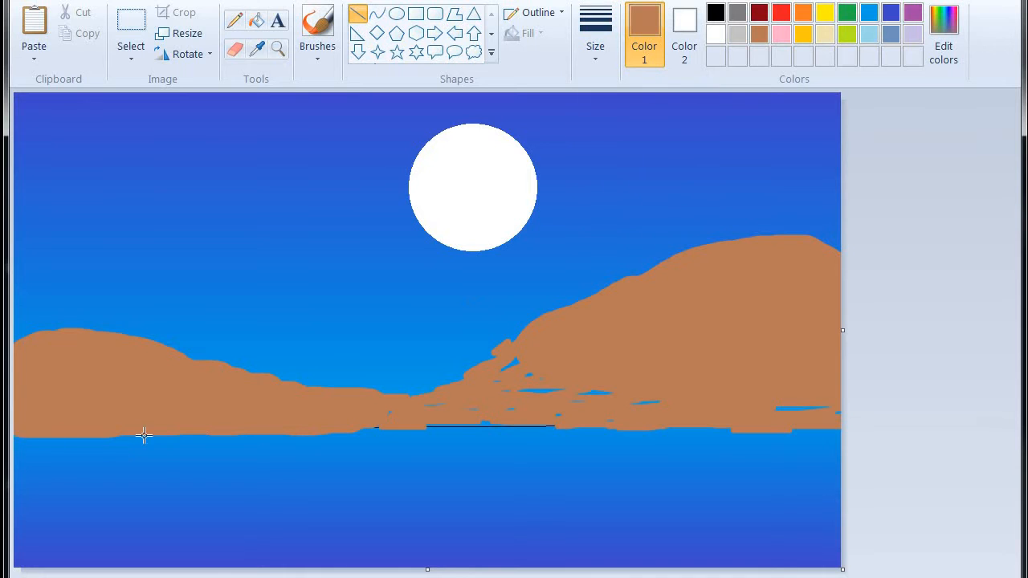
{"action": "left_click_drag", "start_coordinate": [144, 435], "coordinate": [14, 440]}
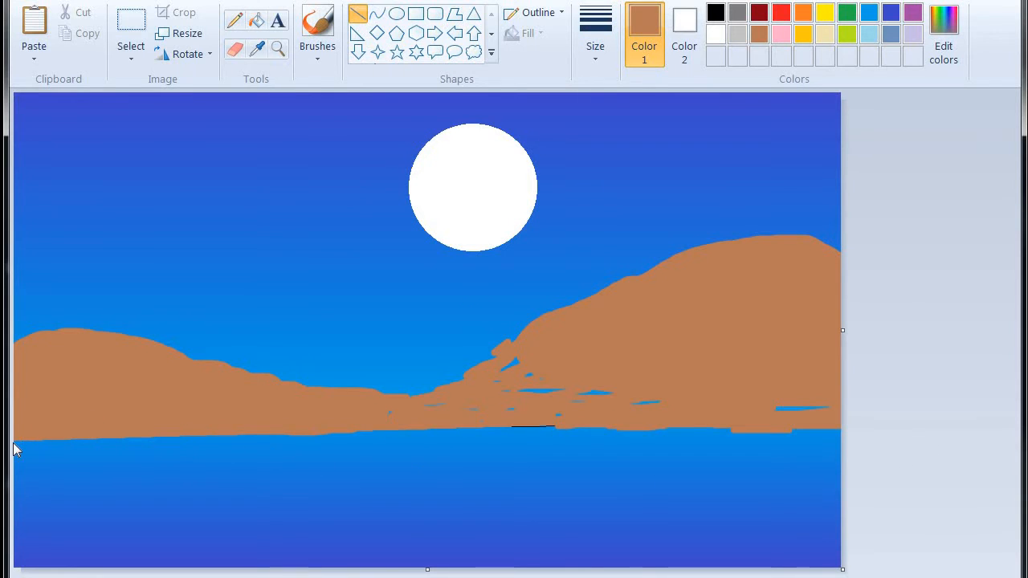
{"action": "left_click_drag", "start_coordinate": [16, 440], "coordinate": [903, 428]}
{"action": "left_click", "coordinate": [900, 451]}
{"action": "left_click_drag", "start_coordinate": [336, 434], "coordinate": [897, 413]}
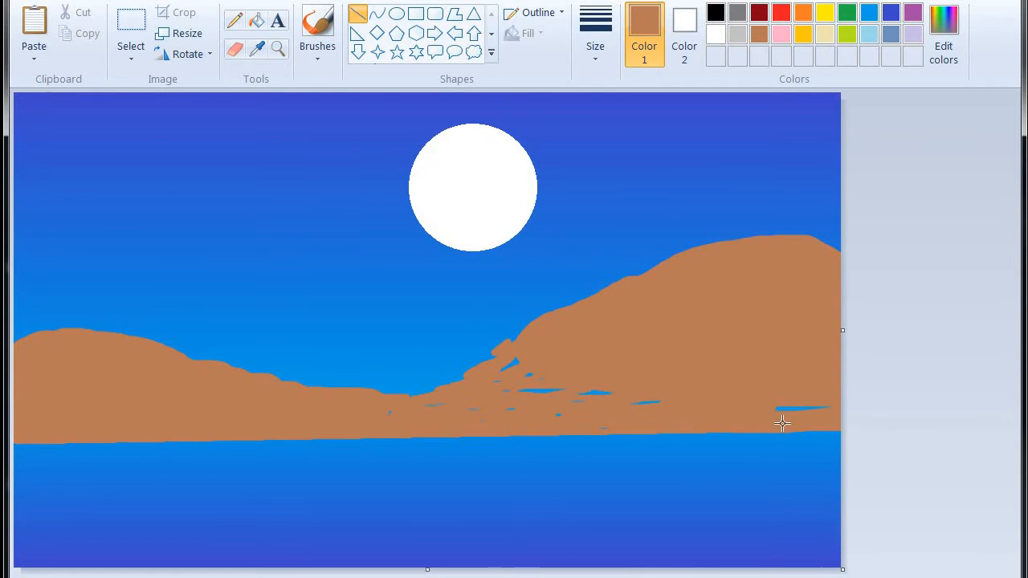
Choose the natural pencil brush and lighten the brown painting colour to Red 200, Green 149, Blue 121.
{"action": "left_click", "coordinate": [318, 40]}
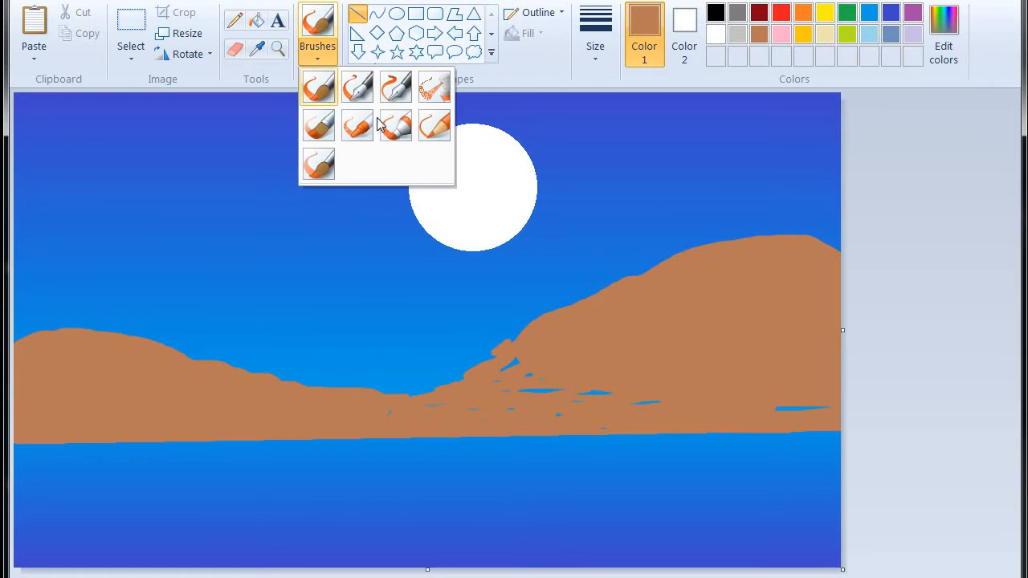
{"action": "left_click", "coordinate": [433, 129]}
{"action": "left_click", "coordinate": [944, 37]}
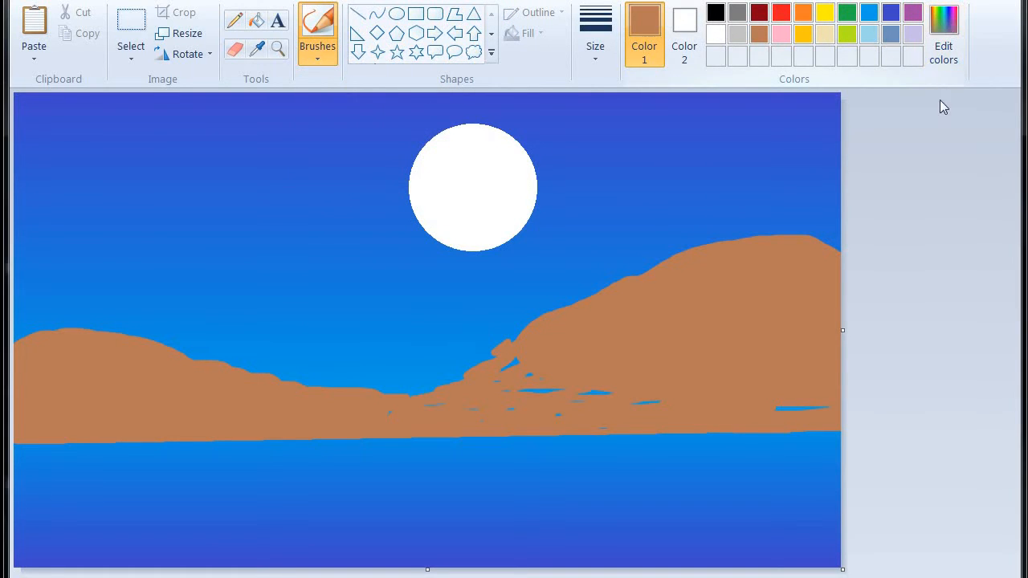
{"action": "left_click_drag", "start_coordinate": [729, 245], "coordinate": [725, 230]}
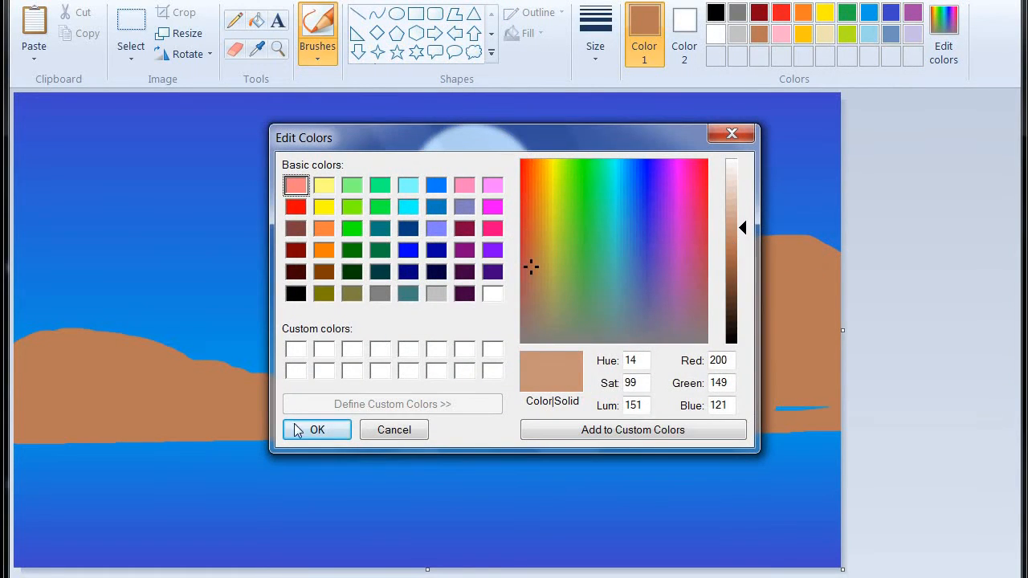
{"action": "left_click", "coordinate": [319, 428]}
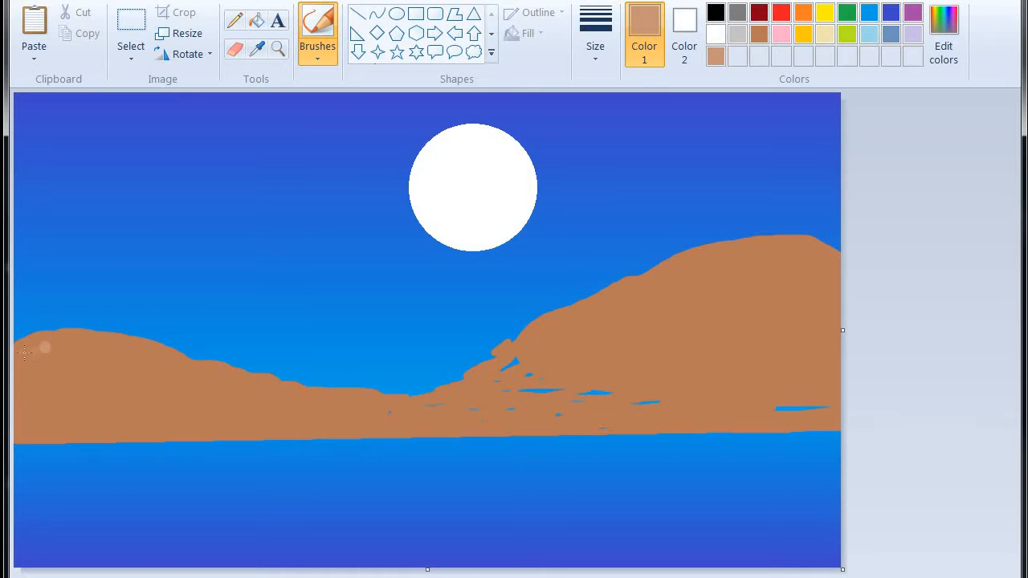
Paint light brown highlights along the upper slopes of both hills and along the low shore strip on the right.
{"action": "mouse_move", "coordinate": [11, 342]}
{"action": "left_mouse_down"}
{"action": "mouse_move", "coordinate": [57, 333]}
{"action": "mouse_move", "coordinate": [30, 342]}
{"action": "mouse_move", "coordinate": [91, 341]}
{"action": "mouse_move", "coordinate": [29, 346]}
{"action": "mouse_move", "coordinate": [99, 346]}
{"action": "mouse_move", "coordinate": [79, 336]}
{"action": "mouse_move", "coordinate": [44, 336]}
{"action": "mouse_move", "coordinate": [151, 360]}
{"action": "mouse_move", "coordinate": [138, 370]}
{"action": "mouse_move", "coordinate": [181, 359]}
{"action": "mouse_move", "coordinate": [170, 360]}
{"action": "mouse_move", "coordinate": [188, 376]}
{"action": "mouse_move", "coordinate": [207, 366]}
{"action": "mouse_move", "coordinate": [259, 384]}
{"action": "mouse_move", "coordinate": [236, 389]}
{"action": "mouse_move", "coordinate": [309, 393]}
{"action": "mouse_move", "coordinate": [287, 392]}
{"action": "mouse_move", "coordinate": [284, 382]}
{"action": "mouse_move", "coordinate": [259, 380]}
{"action": "mouse_move", "coordinate": [344, 402]}
{"action": "mouse_move", "coordinate": [482, 407]}
{"action": "mouse_move", "coordinate": [524, 423]}
{"action": "mouse_move", "coordinate": [820, 410]}
{"action": "left_mouse_up"}
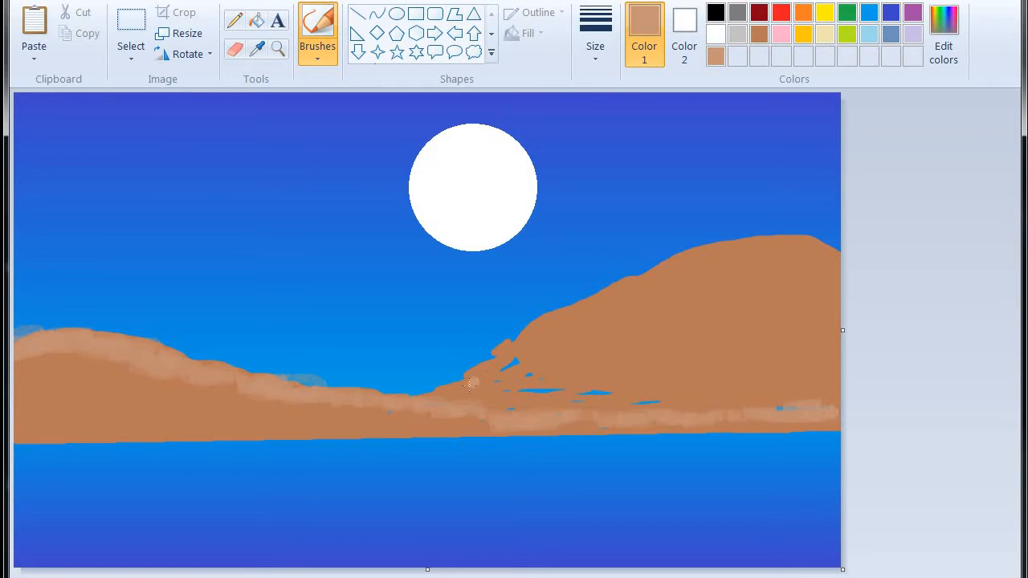
{"action": "left_click_drag", "start_coordinate": [479, 378], "coordinate": [485, 376]}
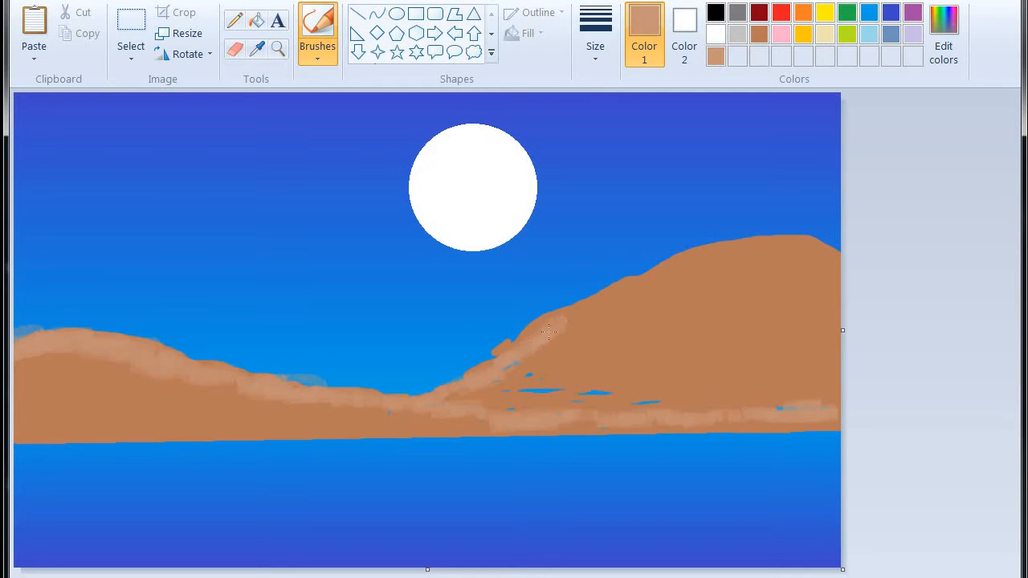
{"action": "mouse_move", "coordinate": [561, 323]}
{"action": "left_mouse_down"}
{"action": "mouse_move", "coordinate": [606, 310]}
{"action": "mouse_move", "coordinate": [609, 292]}
{"action": "mouse_move", "coordinate": [580, 336]}
{"action": "mouse_move", "coordinate": [580, 308]}
{"action": "left_mouse_up"}
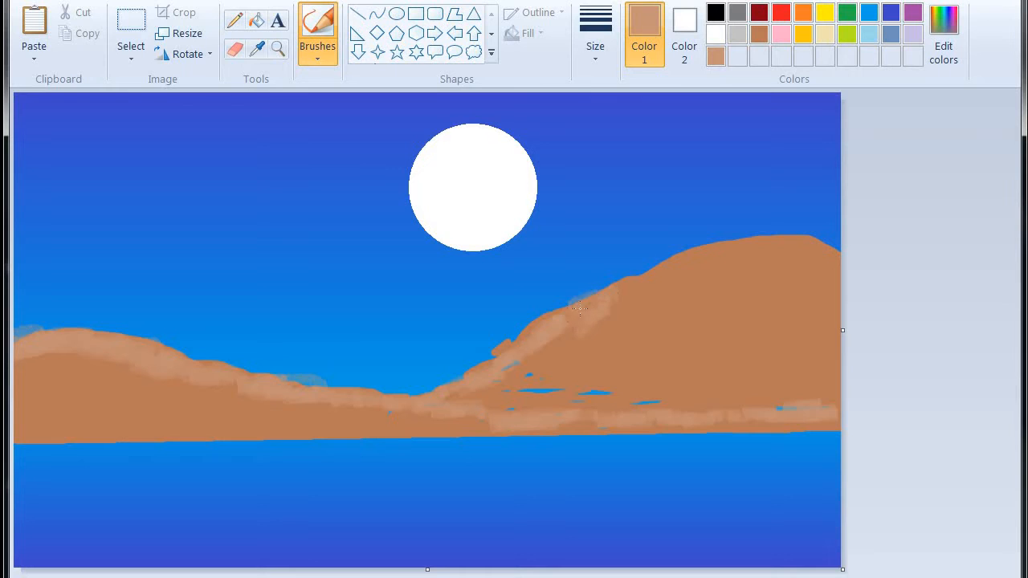
{"action": "mouse_move", "coordinate": [710, 252]}
{"action": "left_mouse_down"}
{"action": "mouse_move", "coordinate": [700, 267]}
{"action": "mouse_move", "coordinate": [773, 241]}
{"action": "mouse_move", "coordinate": [832, 272]}
{"action": "mouse_move", "coordinate": [800, 259]}
{"action": "mouse_move", "coordinate": [690, 279]}
{"action": "left_mouse_up"}
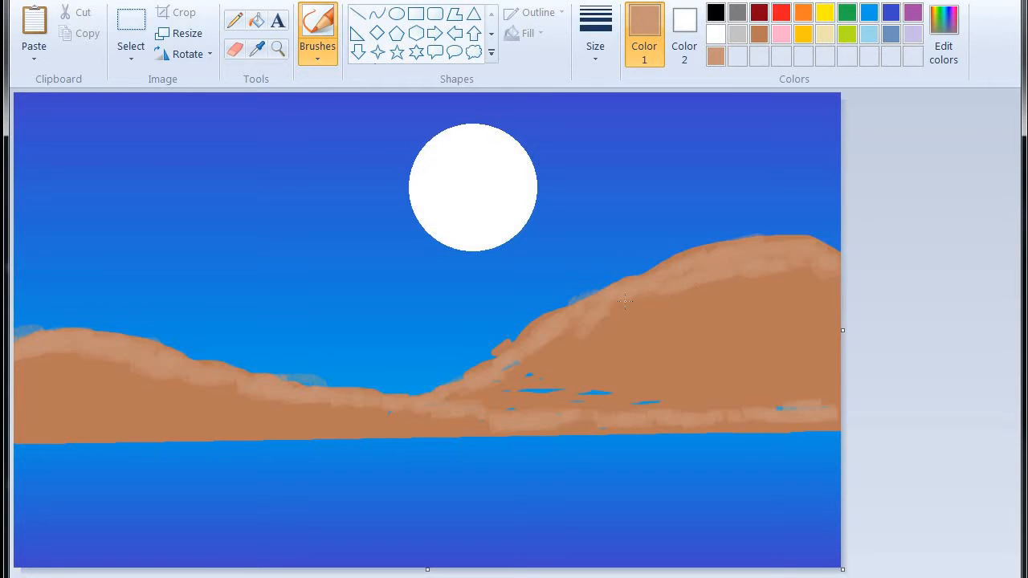
{"action": "left_click_drag", "start_coordinate": [553, 349], "coordinate": [591, 323]}
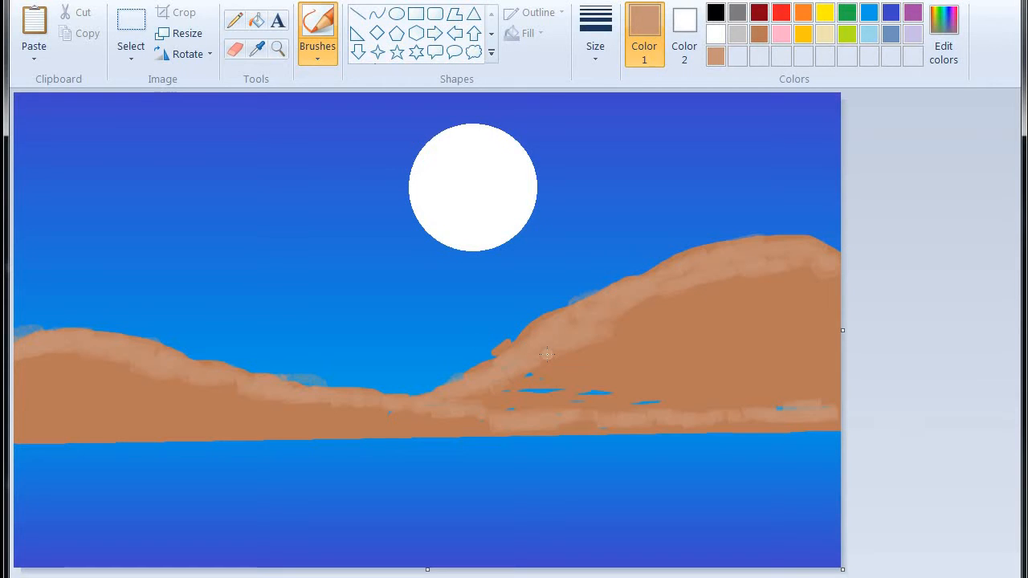
Try a bright red band (Red 204, Green 0, Blue 31) below the right hill's highlight and undo it.
{"action": "left_click", "coordinate": [759, 15]}
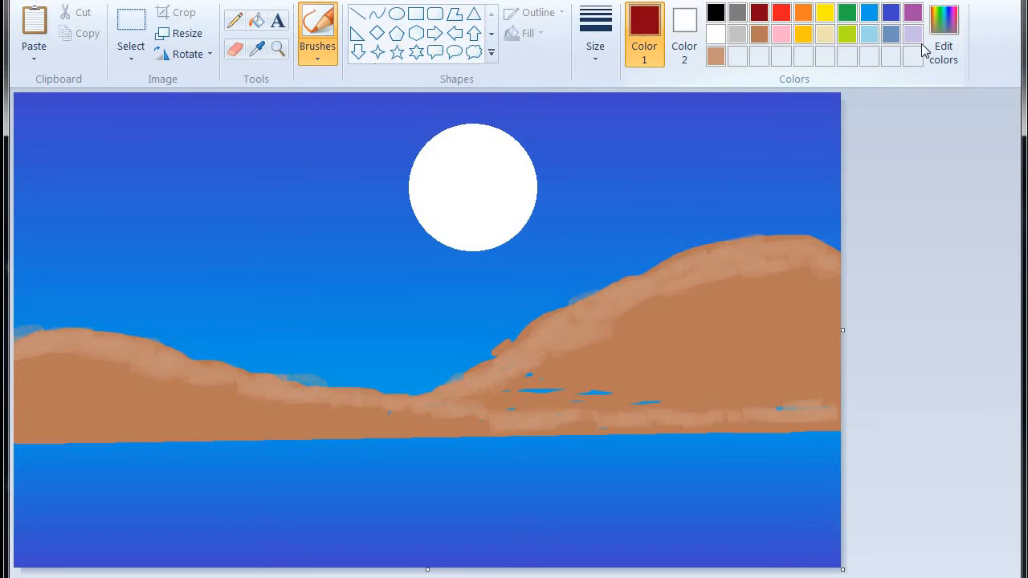
{"action": "left_click", "coordinate": [942, 40]}
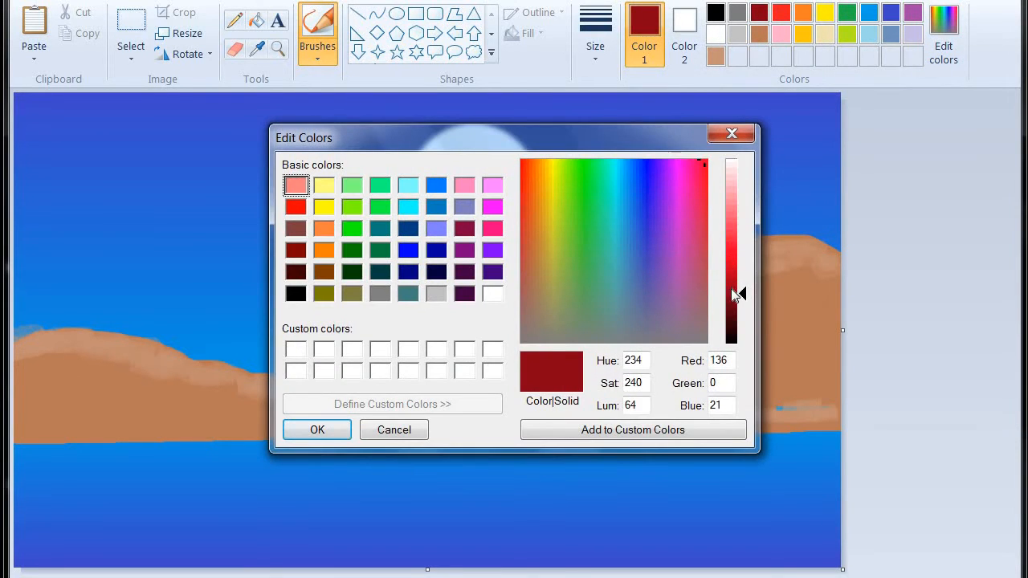
{"action": "left_click_drag", "start_coordinate": [738, 292], "coordinate": [740, 271]}
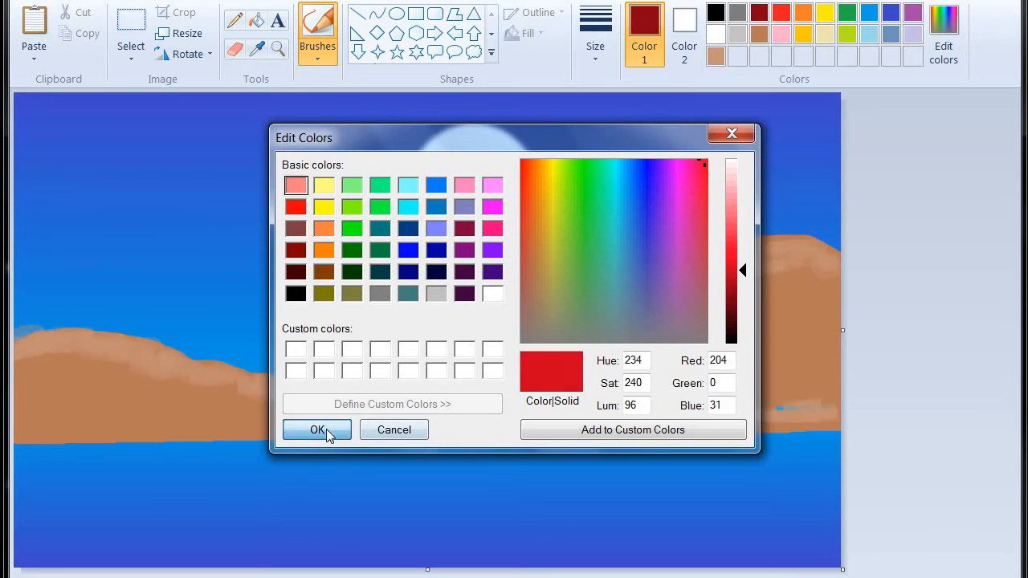
{"action": "left_click", "coordinate": [326, 430]}
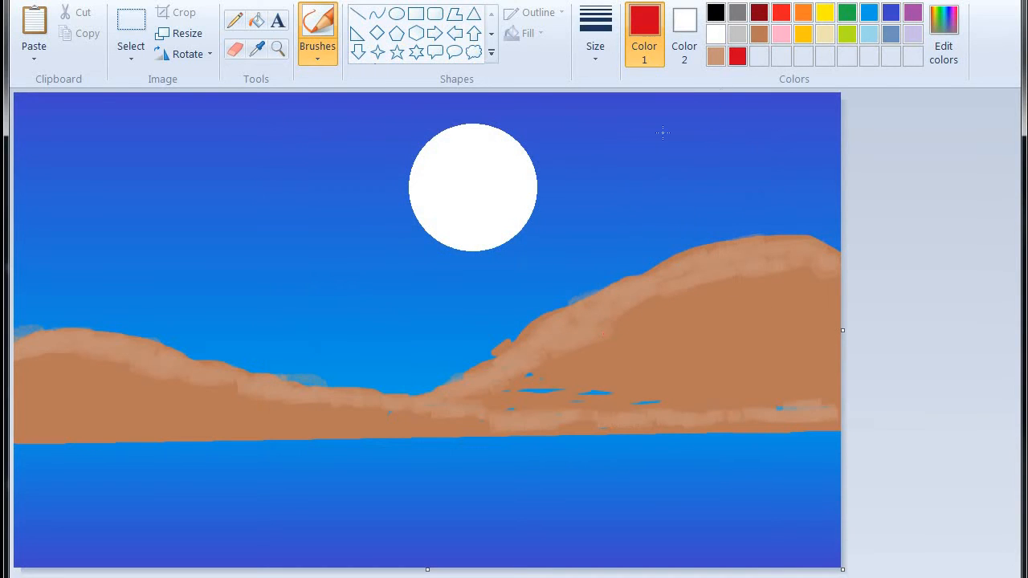
{"action": "mouse_move", "coordinate": [661, 298]}
{"action": "left_mouse_down"}
{"action": "mouse_move", "coordinate": [813, 277]}
{"action": "mouse_move", "coordinate": [836, 286]}
{"action": "mouse_move", "coordinate": [784, 301]}
{"action": "left_mouse_up"}
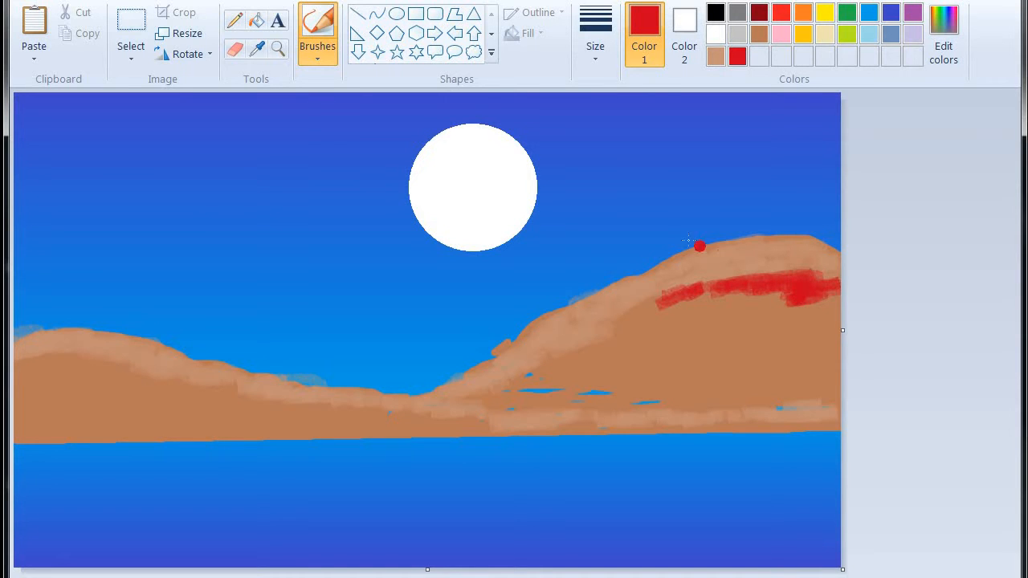
{"action": "key", "text": "ctrl+z"}
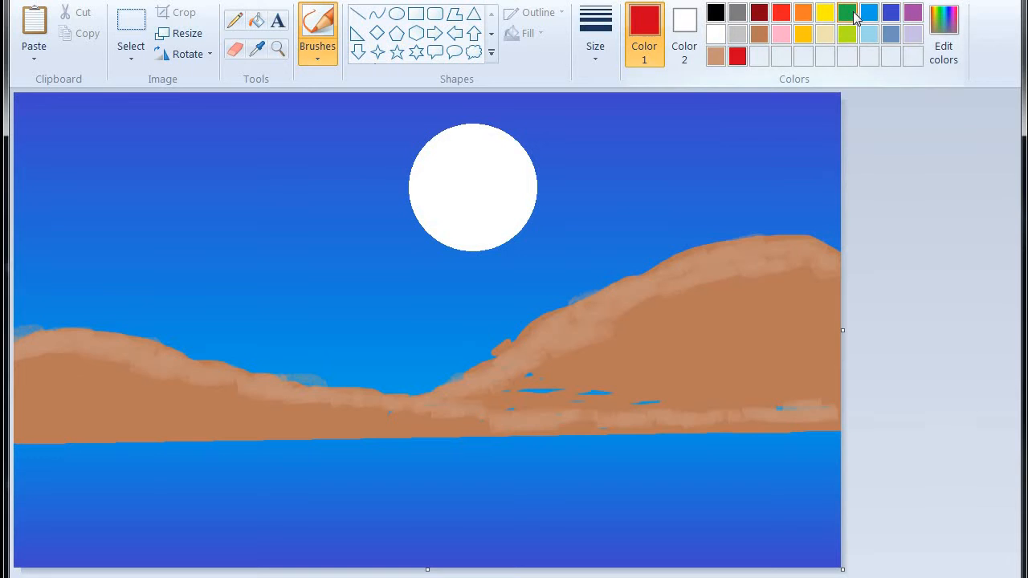
Pick olive from the basic colours and paint olive bands below the light brown highlights on both hills.
{"action": "left_click", "coordinate": [846, 12]}
{"action": "left_click", "coordinate": [928, 50]}
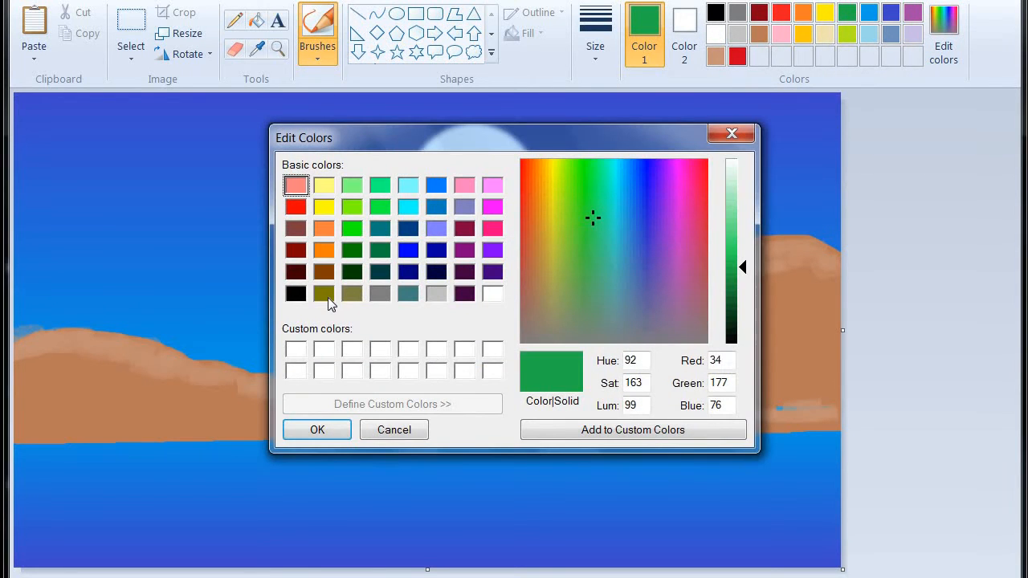
{"action": "left_click", "coordinate": [324, 294]}
{"action": "left_click", "coordinate": [302, 434]}
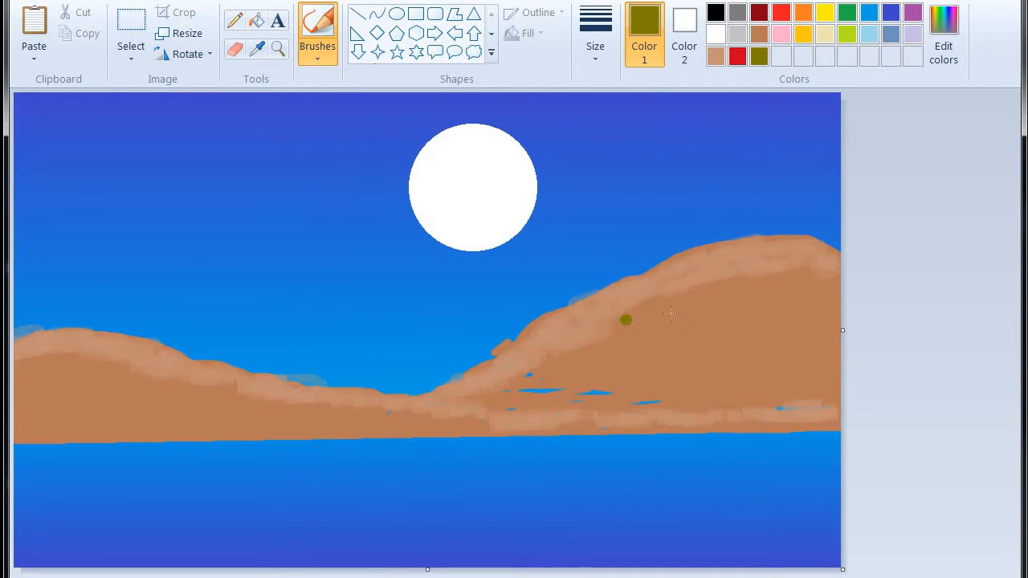
{"action": "mouse_move", "coordinate": [671, 313]}
{"action": "left_mouse_down"}
{"action": "mouse_move", "coordinate": [691, 297]}
{"action": "mouse_move", "coordinate": [674, 301]}
{"action": "mouse_move", "coordinate": [720, 281]}
{"action": "mouse_move", "coordinate": [701, 297]}
{"action": "mouse_move", "coordinate": [835, 277]}
{"action": "mouse_move", "coordinate": [777, 304]}
{"action": "mouse_move", "coordinate": [803, 306]}
{"action": "mouse_move", "coordinate": [773, 306]}
{"action": "mouse_move", "coordinate": [843, 293]}
{"action": "mouse_move", "coordinate": [750, 309]}
{"action": "mouse_move", "coordinate": [703, 300]}
{"action": "mouse_move", "coordinate": [787, 297]}
{"action": "mouse_move", "coordinate": [666, 313]}
{"action": "mouse_move", "coordinate": [616, 335]}
{"action": "mouse_move", "coordinate": [647, 312]}
{"action": "mouse_move", "coordinate": [533, 386]}
{"action": "mouse_move", "coordinate": [471, 397]}
{"action": "mouse_move", "coordinate": [529, 371]}
{"action": "mouse_move", "coordinate": [521, 402]}
{"action": "left_mouse_up"}
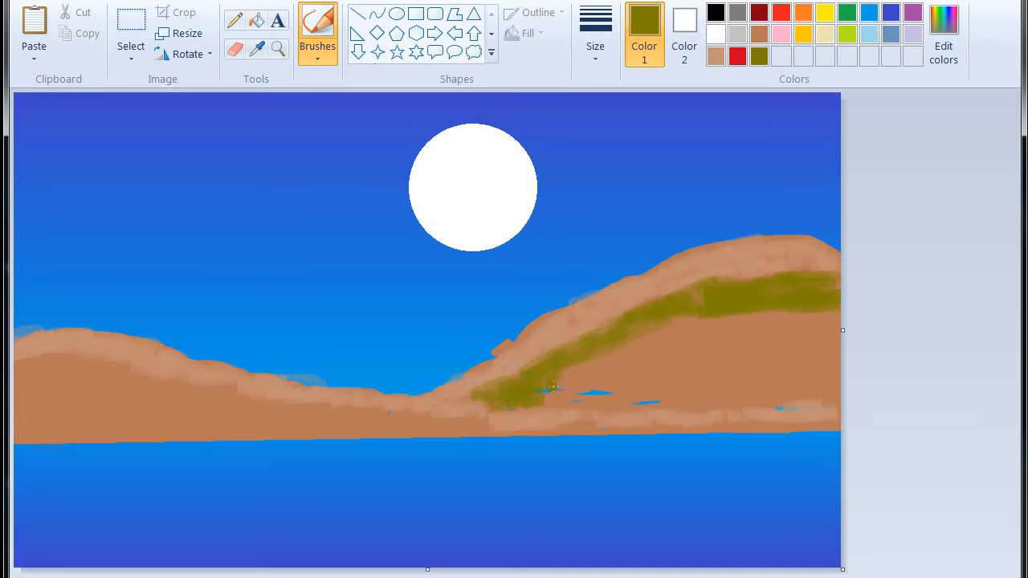
{"action": "mouse_move", "coordinate": [616, 357]}
{"action": "left_mouse_down"}
{"action": "mouse_move", "coordinate": [691, 316]}
{"action": "mouse_move", "coordinate": [748, 319]}
{"action": "mouse_move", "coordinate": [710, 322]}
{"action": "mouse_move", "coordinate": [739, 329]}
{"action": "mouse_move", "coordinate": [768, 323]}
{"action": "left_mouse_up"}
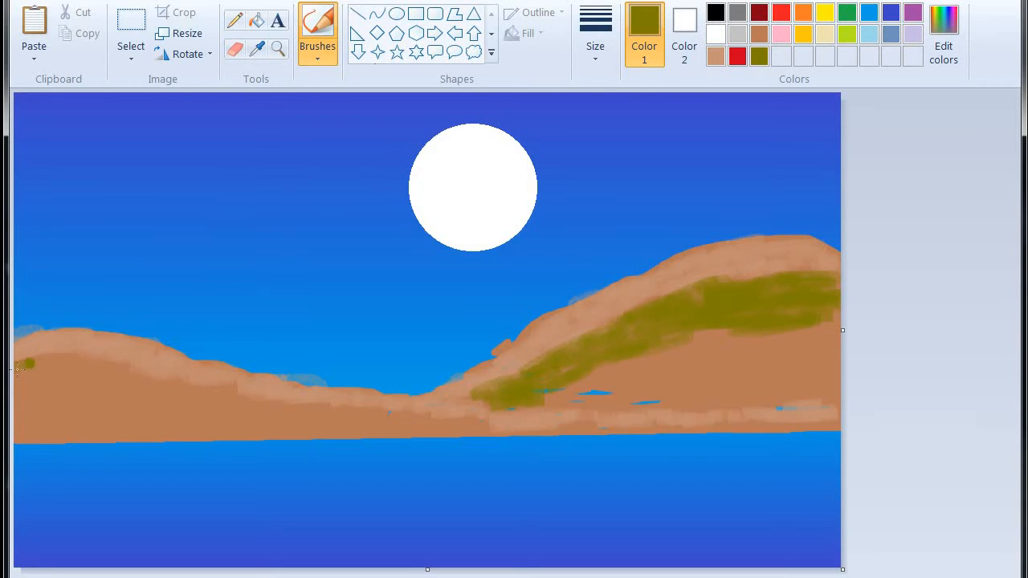
{"action": "mouse_move", "coordinate": [17, 368]}
{"action": "left_mouse_down"}
{"action": "mouse_move", "coordinate": [72, 363]}
{"action": "mouse_move", "coordinate": [100, 375]}
{"action": "mouse_move", "coordinate": [118, 361]}
{"action": "mouse_move", "coordinate": [204, 400]}
{"action": "mouse_move", "coordinate": [170, 401]}
{"action": "mouse_move", "coordinate": [220, 398]}
{"action": "mouse_move", "coordinate": [218, 384]}
{"action": "mouse_move", "coordinate": [235, 399]}
{"action": "mouse_move", "coordinate": [290, 411]}
{"action": "mouse_move", "coordinate": [262, 414]}
{"action": "mouse_move", "coordinate": [455, 426]}
{"action": "left_mouse_up"}
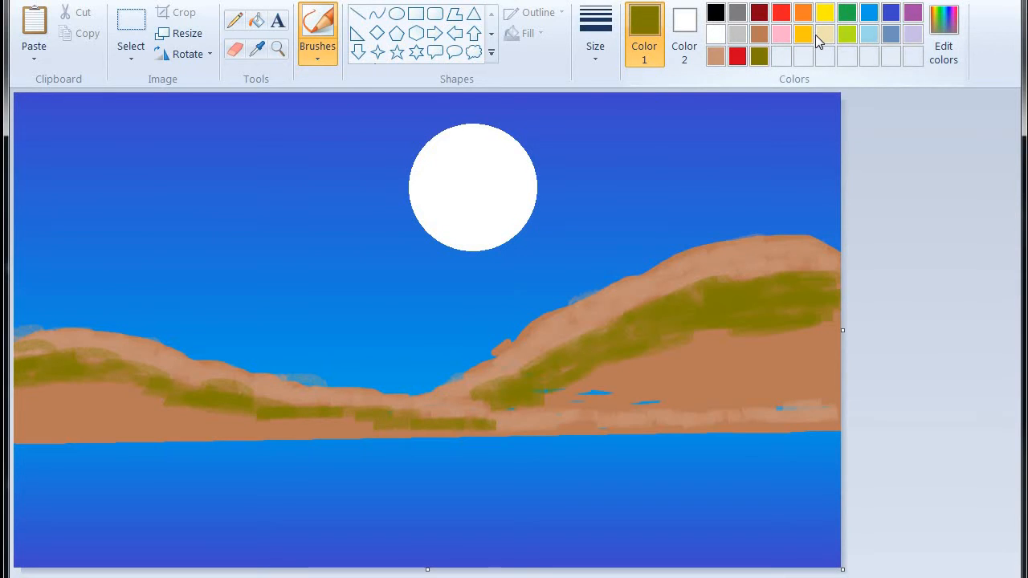
Paint a dark red band along the lower edge of the olive area on the right hill.
{"action": "left_click", "coordinate": [759, 13]}
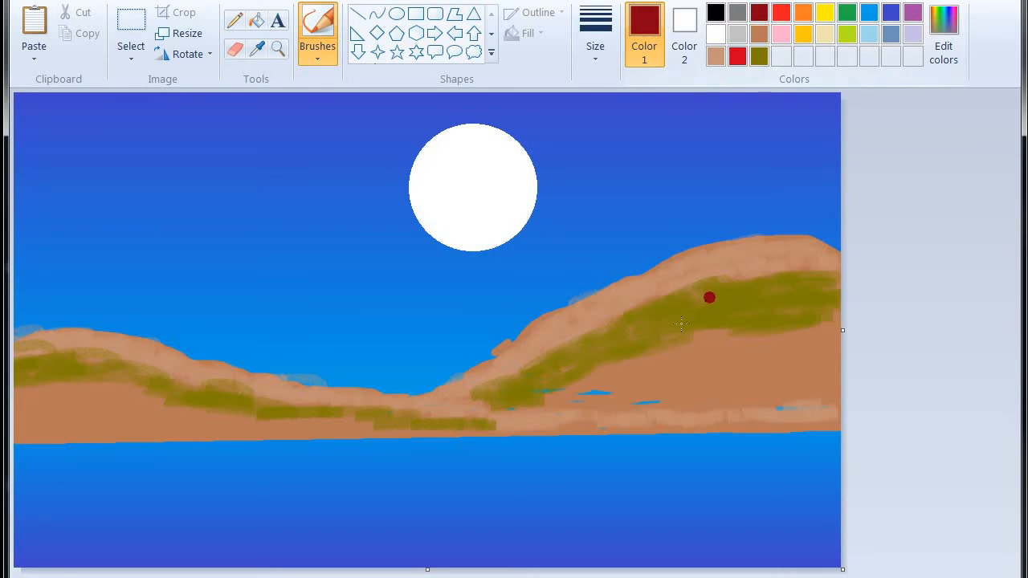
{"action": "mouse_move", "coordinate": [646, 356]}
{"action": "left_mouse_down"}
{"action": "mouse_move", "coordinate": [730, 349]}
{"action": "mouse_move", "coordinate": [670, 342]}
{"action": "mouse_move", "coordinate": [807, 343]}
{"action": "mouse_move", "coordinate": [852, 331]}
{"action": "mouse_move", "coordinate": [781, 352]}
{"action": "mouse_move", "coordinate": [726, 348]}
{"action": "mouse_move", "coordinate": [760, 358]}
{"action": "mouse_move", "coordinate": [781, 333]}
{"action": "left_mouse_up"}
Pick reddish brown (Red 128, Green 64, Blue 64) from the basic colours and paint the right hill's lower slope, covering most of the dark red band.
{"action": "left_click", "coordinate": [943, 56]}
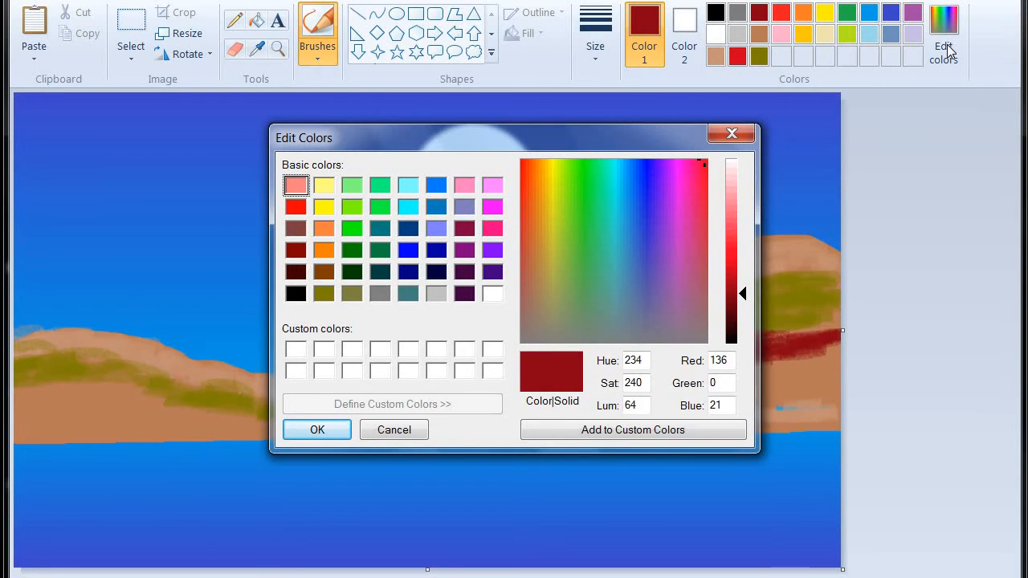
{"action": "left_click", "coordinate": [304, 233]}
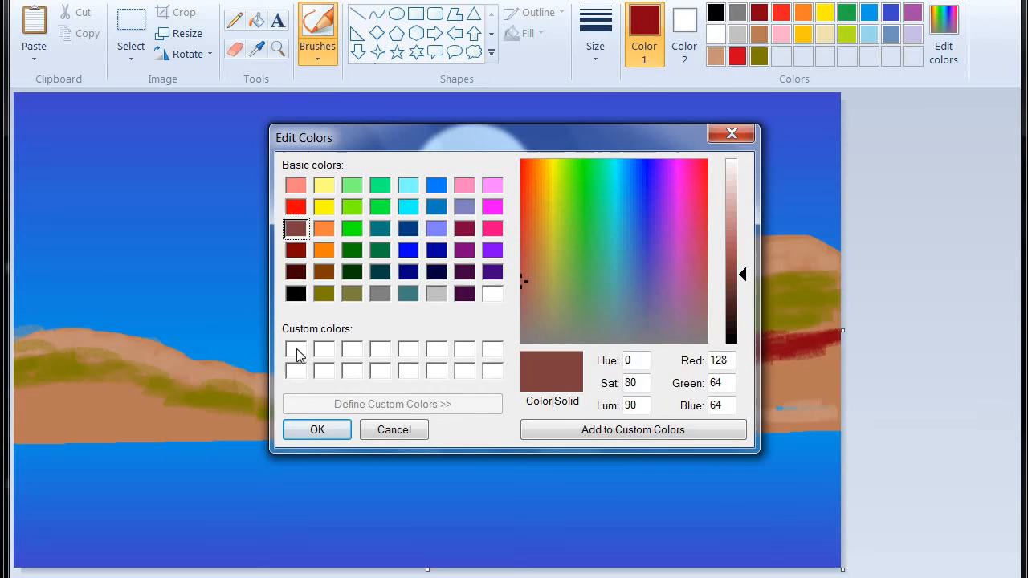
{"action": "left_click", "coordinate": [294, 427]}
{"action": "mouse_move", "coordinate": [703, 339]}
{"action": "left_mouse_down"}
{"action": "mouse_move", "coordinate": [728, 344]}
{"action": "mouse_move", "coordinate": [691, 358]}
{"action": "mouse_move", "coordinate": [733, 334]}
{"action": "mouse_move", "coordinate": [726, 325]}
{"action": "mouse_move", "coordinate": [763, 344]}
{"action": "mouse_move", "coordinate": [806, 343]}
{"action": "mouse_move", "coordinate": [791, 361]}
{"action": "mouse_move", "coordinate": [834, 353]}
{"action": "mouse_move", "coordinate": [587, 391]}
{"action": "mouse_move", "coordinate": [605, 403]}
{"action": "mouse_move", "coordinate": [747, 389]}
{"action": "mouse_move", "coordinate": [717, 388]}
{"action": "mouse_move", "coordinate": [743, 376]}
{"action": "mouse_move", "coordinate": [604, 384]}
{"action": "mouse_move", "coordinate": [726, 355]}
{"action": "mouse_move", "coordinate": [720, 387]}
{"action": "mouse_move", "coordinate": [685, 390]}
{"action": "mouse_move", "coordinate": [817, 387]}
{"action": "mouse_move", "coordinate": [786, 378]}
{"action": "mouse_move", "coordinate": [809, 374]}
{"action": "mouse_move", "coordinate": [660, 374]}
{"action": "mouse_move", "coordinate": [563, 396]}
{"action": "mouse_move", "coordinate": [592, 404]}
{"action": "mouse_move", "coordinate": [557, 390]}
{"action": "mouse_move", "coordinate": [572, 401]}
{"action": "mouse_move", "coordinate": [509, 404]}
{"action": "mouse_move", "coordinate": [621, 376]}
{"action": "mouse_move", "coordinate": [612, 369]}
{"action": "mouse_move", "coordinate": [774, 350]}
{"action": "mouse_move", "coordinate": [726, 378]}
{"action": "mouse_move", "coordinate": [849, 390]}
{"action": "mouse_move", "coordinate": [773, 397]}
{"action": "mouse_move", "coordinate": [834, 384]}
{"action": "mouse_move", "coordinate": [812, 369]}
{"action": "left_mouse_up"}
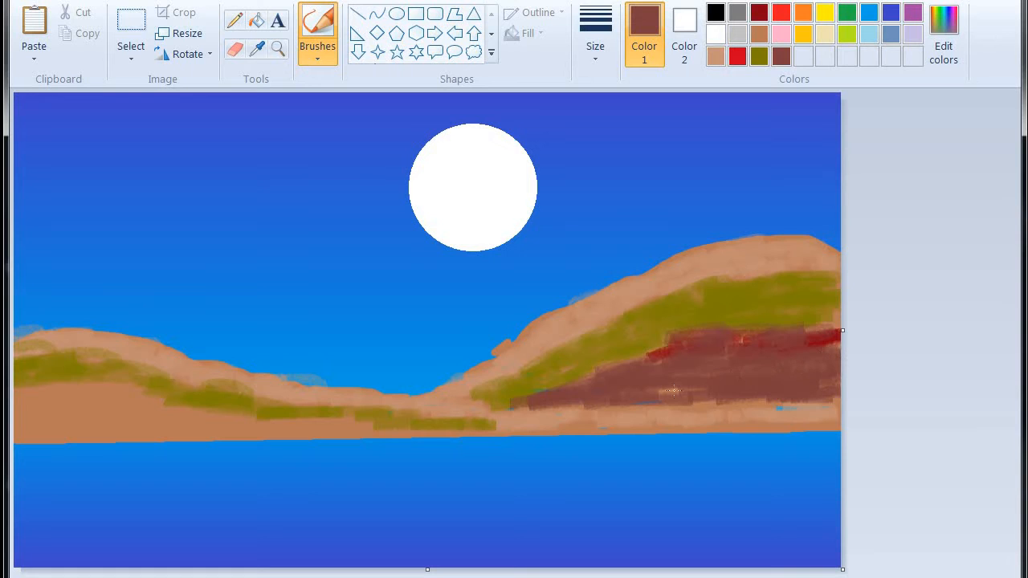
{"action": "left_click_drag", "start_coordinate": [807, 344], "coordinate": [846, 316]}
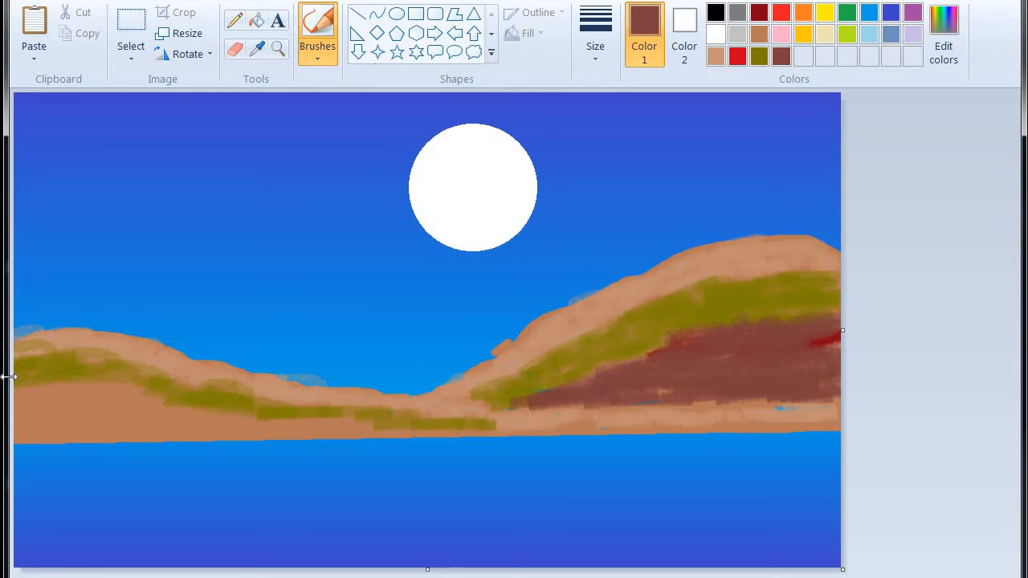
Paint reddish brown over the left hill below the olive band and in patches along the right shore's waterline.
{"action": "mouse_move", "coordinate": [19, 399]}
{"action": "left_mouse_down"}
{"action": "mouse_move", "coordinate": [80, 394]}
{"action": "mouse_move", "coordinate": [29, 390]}
{"action": "mouse_move", "coordinate": [94, 402]}
{"action": "mouse_move", "coordinate": [83, 404]}
{"action": "mouse_move", "coordinate": [136, 390]}
{"action": "mouse_move", "coordinate": [138, 411]}
{"action": "mouse_move", "coordinate": [233, 418]}
{"action": "mouse_move", "coordinate": [193, 424]}
{"action": "mouse_move", "coordinate": [265, 438]}
{"action": "mouse_move", "coordinate": [395, 420]}
{"action": "mouse_move", "coordinate": [354, 434]}
{"action": "mouse_move", "coordinate": [800, 416]}
{"action": "mouse_move", "coordinate": [835, 424]}
{"action": "mouse_move", "coordinate": [794, 422]}
{"action": "left_mouse_up"}
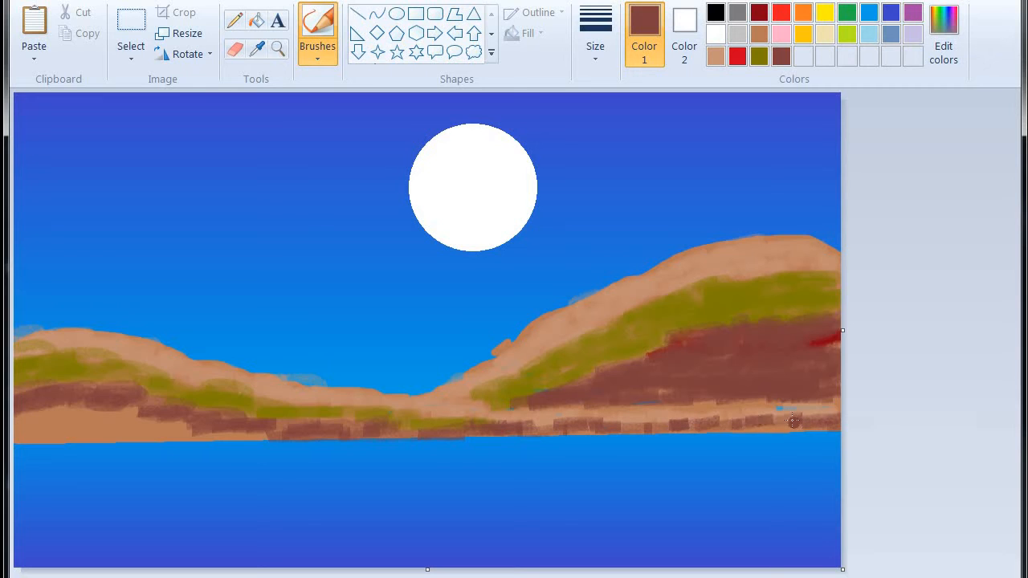
{"action": "mouse_move", "coordinate": [30, 443]}
{"action": "left_mouse_down"}
{"action": "mouse_move", "coordinate": [62, 409]}
{"action": "mouse_move", "coordinate": [12, 423]}
{"action": "mouse_move", "coordinate": [125, 427]}
{"action": "mouse_move", "coordinate": [133, 414]}
{"action": "mouse_move", "coordinate": [130, 433]}
{"action": "mouse_move", "coordinate": [111, 436]}
{"action": "mouse_move", "coordinate": [268, 425]}
{"action": "mouse_move", "coordinate": [212, 439]}
{"action": "mouse_move", "coordinate": [296, 434]}
{"action": "mouse_move", "coordinate": [19, 446]}
{"action": "left_mouse_up"}
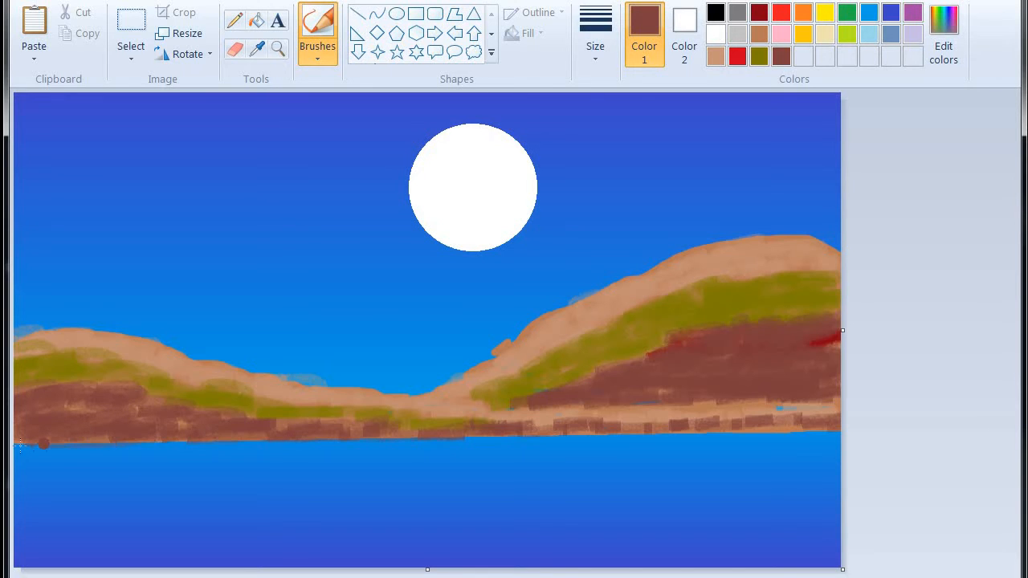
{"action": "mouse_move", "coordinate": [73, 413]}
{"action": "left_mouse_down"}
{"action": "mouse_move", "coordinate": [105, 408]}
{"action": "mouse_move", "coordinate": [68, 414]}
{"action": "left_mouse_up"}
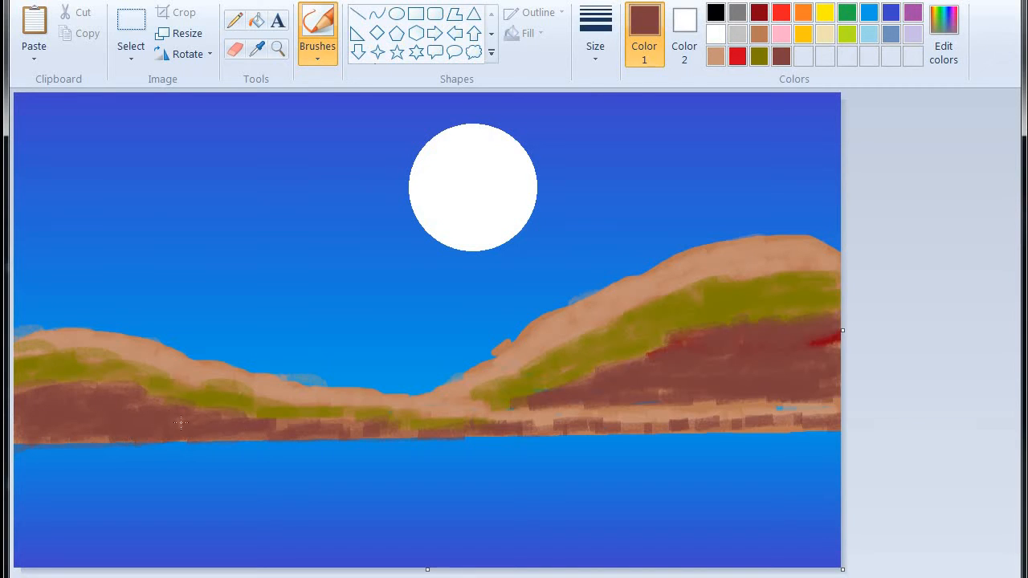
{"action": "mouse_move", "coordinate": [181, 422]}
{"action": "left_mouse_down"}
{"action": "mouse_move", "coordinate": [239, 413]}
{"action": "mouse_move", "coordinate": [330, 428]}
{"action": "left_mouse_up"}
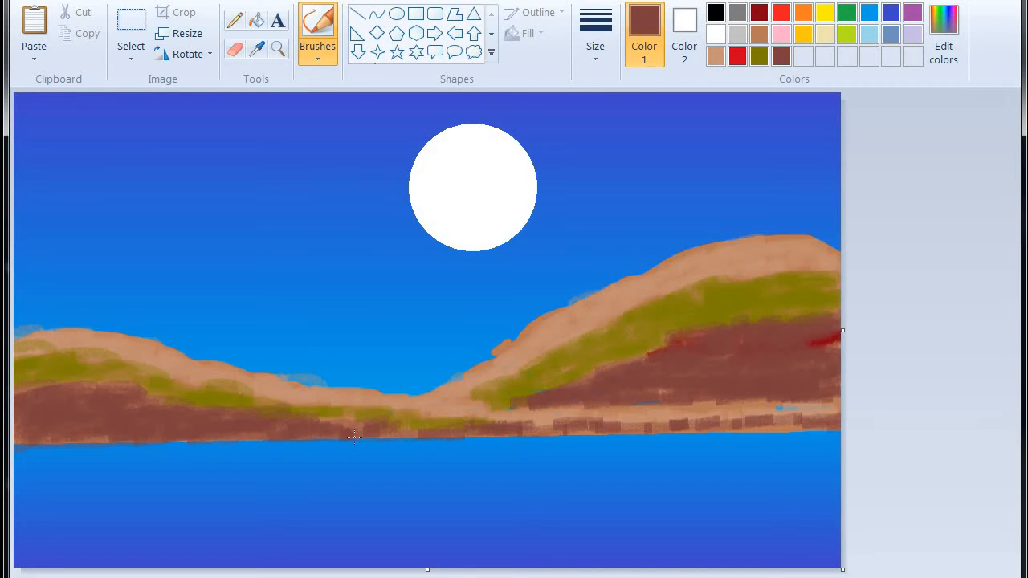
Spray reddish brown with the Airbrush along the boundary between the olive and reddish brown areas on the right hill.
{"action": "left_click", "coordinate": [327, 50]}
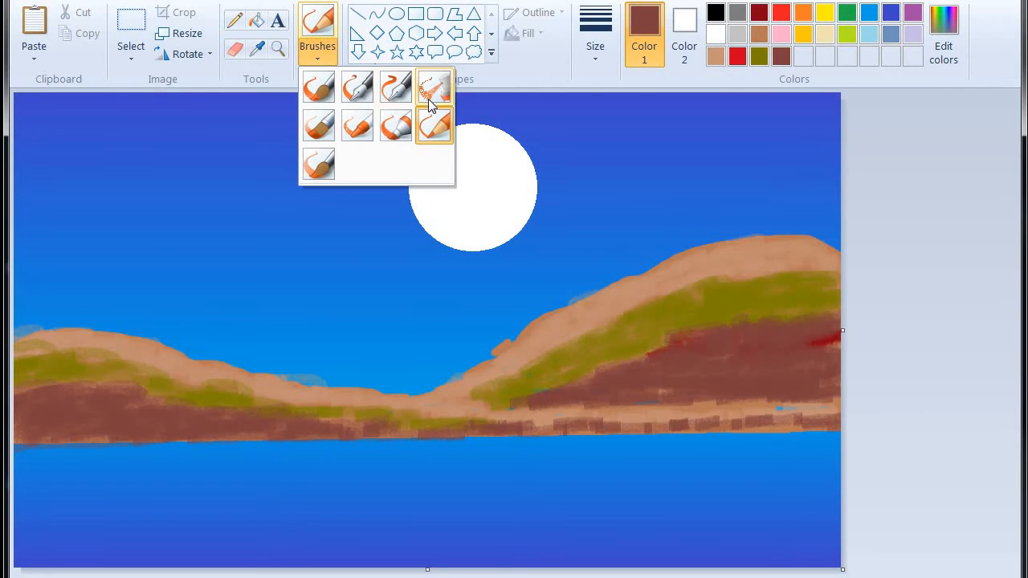
{"action": "left_click", "coordinate": [431, 87]}
{"action": "mouse_move", "coordinate": [546, 395]}
{"action": "left_mouse_down"}
{"action": "mouse_move", "coordinate": [728, 321]}
{"action": "mouse_move", "coordinate": [810, 314]}
{"action": "left_mouse_up"}
Spray olive speckles with the thickest airbrush size over the upper edge of the right hill's reddish brown area.
{"action": "left_click", "coordinate": [594, 41]}
{"action": "left_click", "coordinate": [609, 211]}
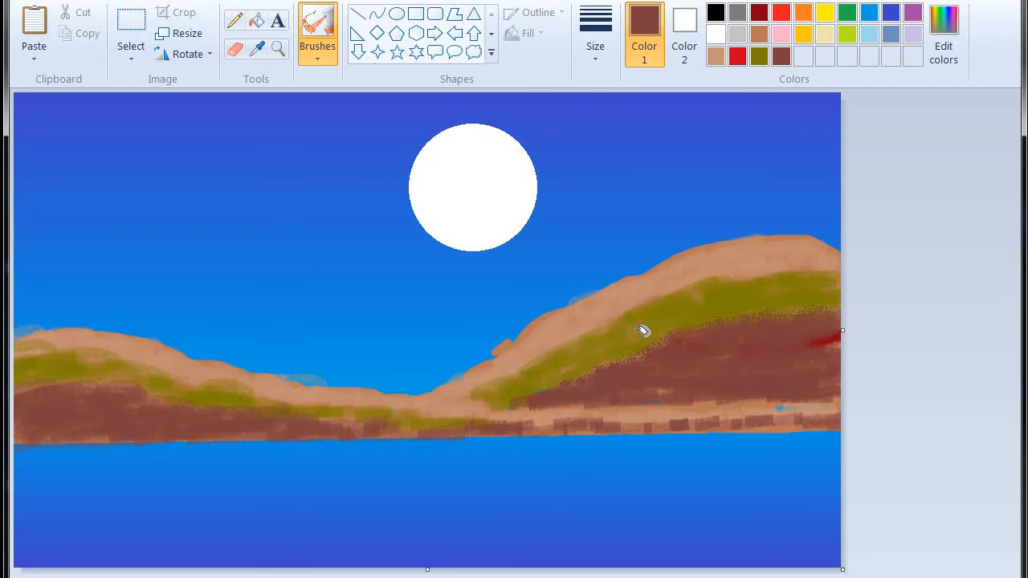
{"action": "left_click", "coordinate": [759, 55]}
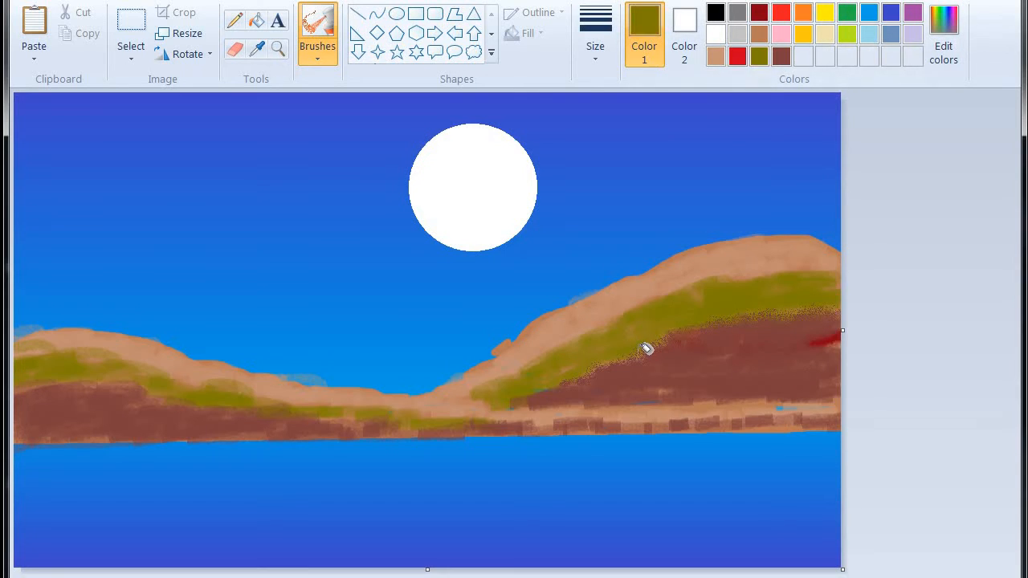
{"action": "mouse_move", "coordinate": [687, 331]}
{"action": "left_mouse_down"}
{"action": "mouse_move", "coordinate": [816, 310]}
{"action": "mouse_move", "coordinate": [629, 348]}
{"action": "mouse_move", "coordinate": [571, 388]}
{"action": "mouse_move", "coordinate": [542, 388]}
{"action": "mouse_move", "coordinate": [630, 369]}
{"action": "mouse_move", "coordinate": [625, 353]}
{"action": "mouse_move", "coordinate": [758, 335]}
{"action": "left_mouse_up"}
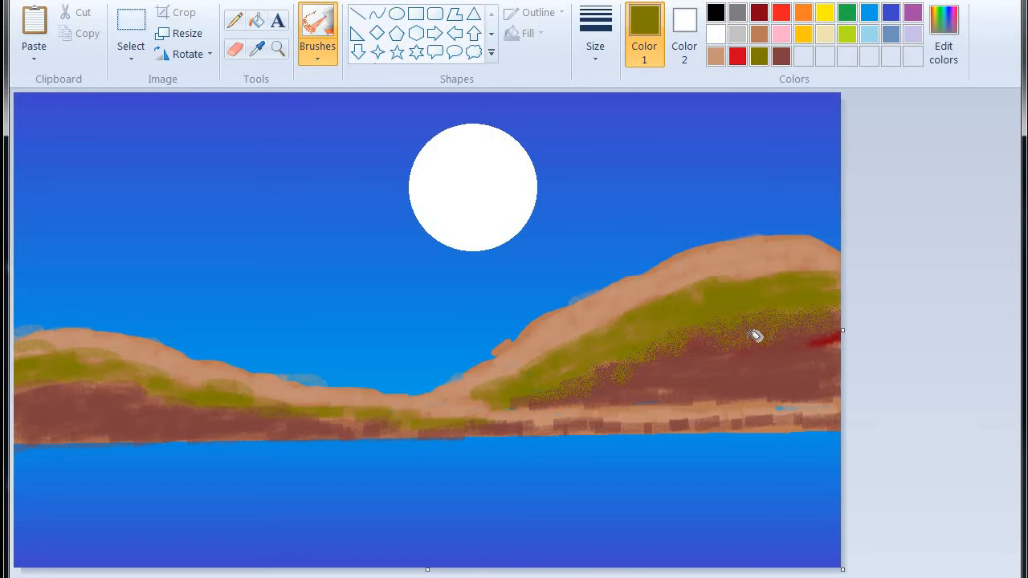
Spray light brown speckles along the upper olive edges of both hills and reddish brown along the left hill's lower olive edge.
{"action": "left_click", "coordinate": [716, 55]}
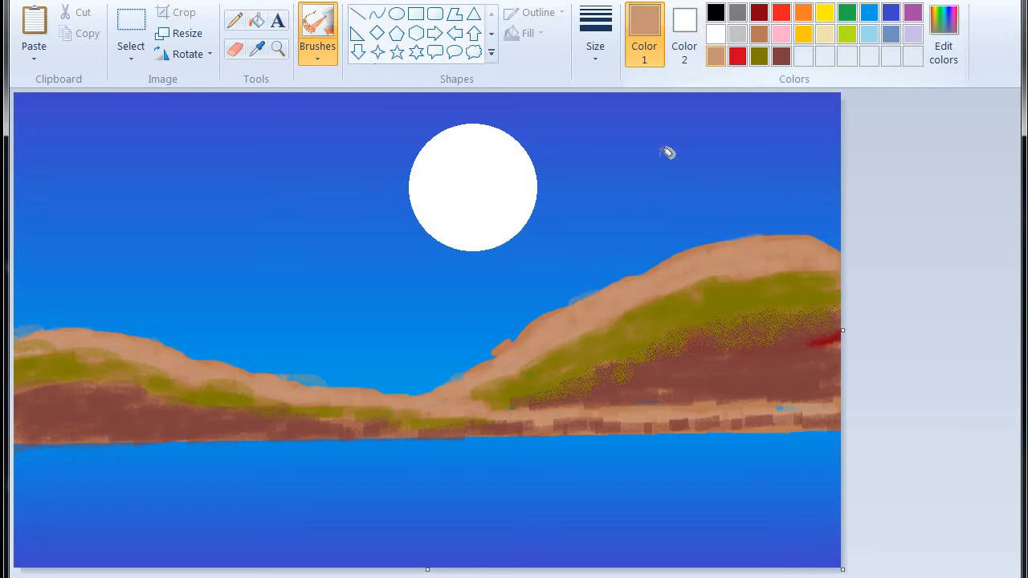
{"action": "left_click_drag", "start_coordinate": [667, 285], "coordinate": [809, 276]}
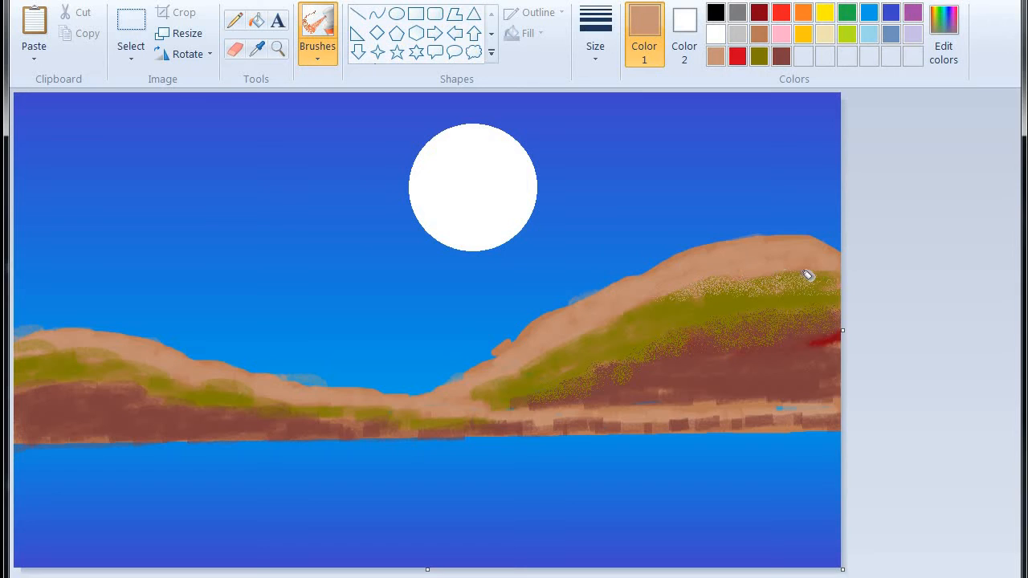
{"action": "mouse_move", "coordinate": [605, 322]}
{"action": "left_mouse_down"}
{"action": "mouse_move", "coordinate": [516, 361]}
{"action": "mouse_move", "coordinate": [534, 371]}
{"action": "mouse_move", "coordinate": [507, 387]}
{"action": "mouse_move", "coordinate": [614, 313]}
{"action": "left_mouse_up"}
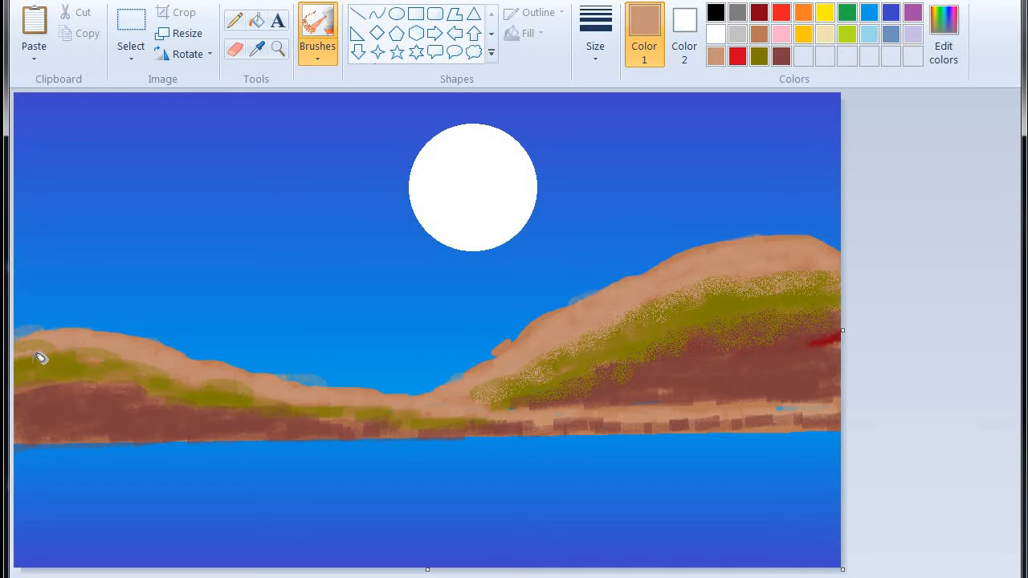
{"action": "mouse_move", "coordinate": [40, 358]}
{"action": "left_mouse_down"}
{"action": "mouse_move", "coordinate": [67, 353]}
{"action": "mouse_move", "coordinate": [35, 352]}
{"action": "mouse_move", "coordinate": [80, 340]}
{"action": "mouse_move", "coordinate": [112, 353]}
{"action": "mouse_move", "coordinate": [92, 352]}
{"action": "mouse_move", "coordinate": [156, 353]}
{"action": "mouse_move", "coordinate": [177, 372]}
{"action": "mouse_move", "coordinate": [119, 375]}
{"action": "mouse_move", "coordinate": [126, 364]}
{"action": "mouse_move", "coordinate": [222, 385]}
{"action": "mouse_move", "coordinate": [197, 393]}
{"action": "mouse_move", "coordinate": [348, 404]}
{"action": "left_mouse_up"}
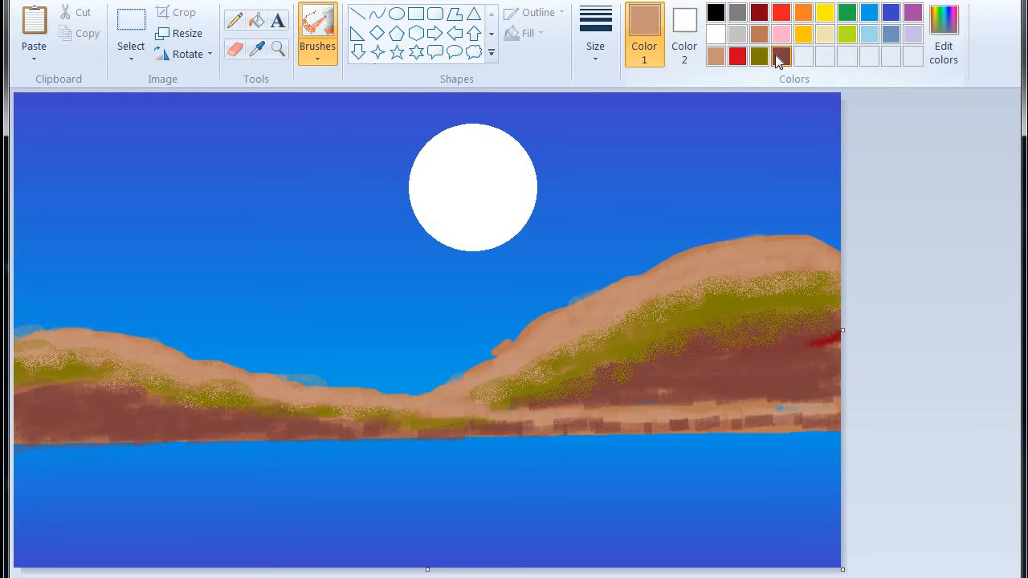
{"action": "left_click", "coordinate": [779, 56]}
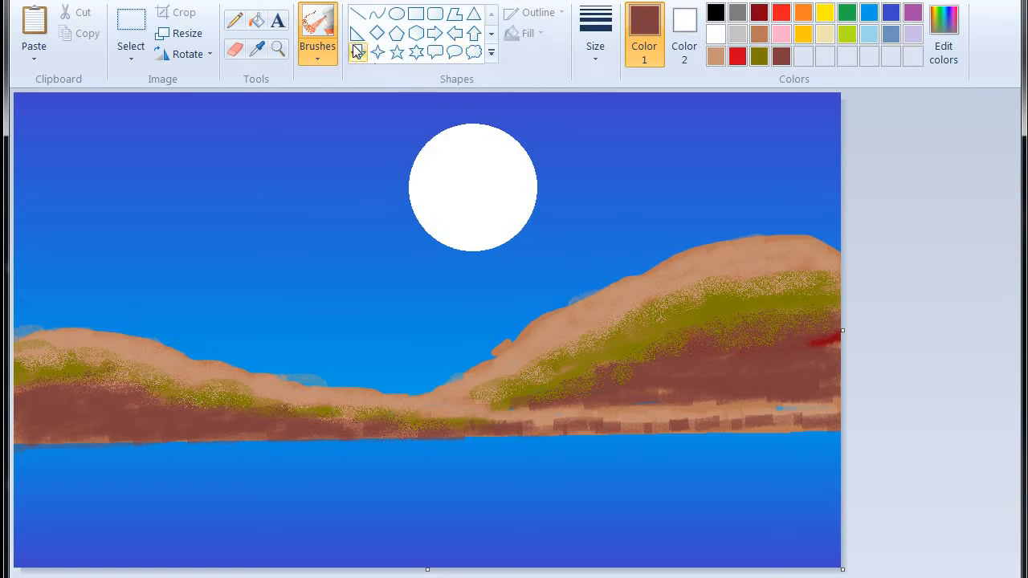
{"action": "left_click", "coordinate": [318, 55]}
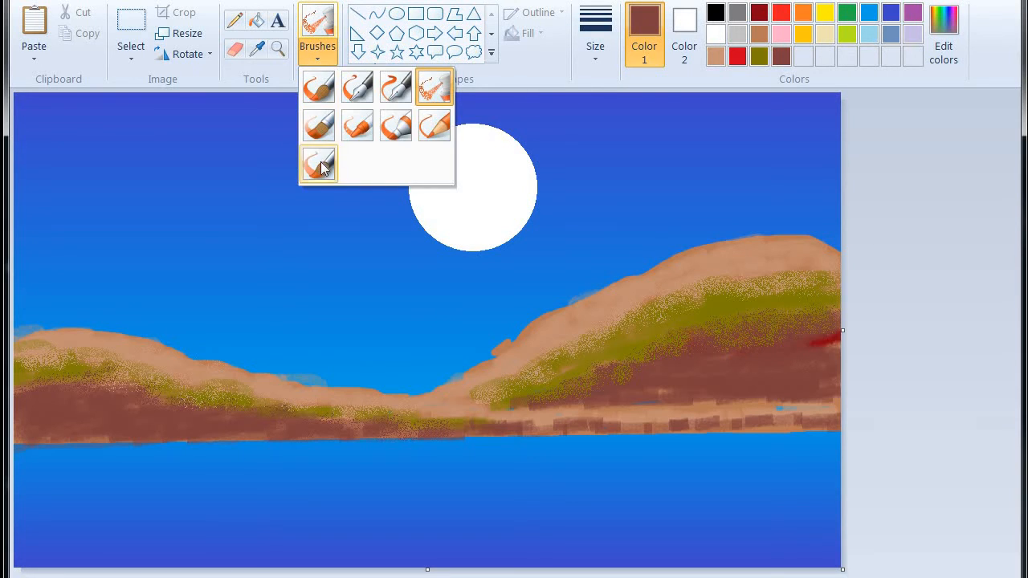
{"action": "left_click", "coordinate": [325, 130]}
{"action": "left_click", "coordinate": [599, 49]}
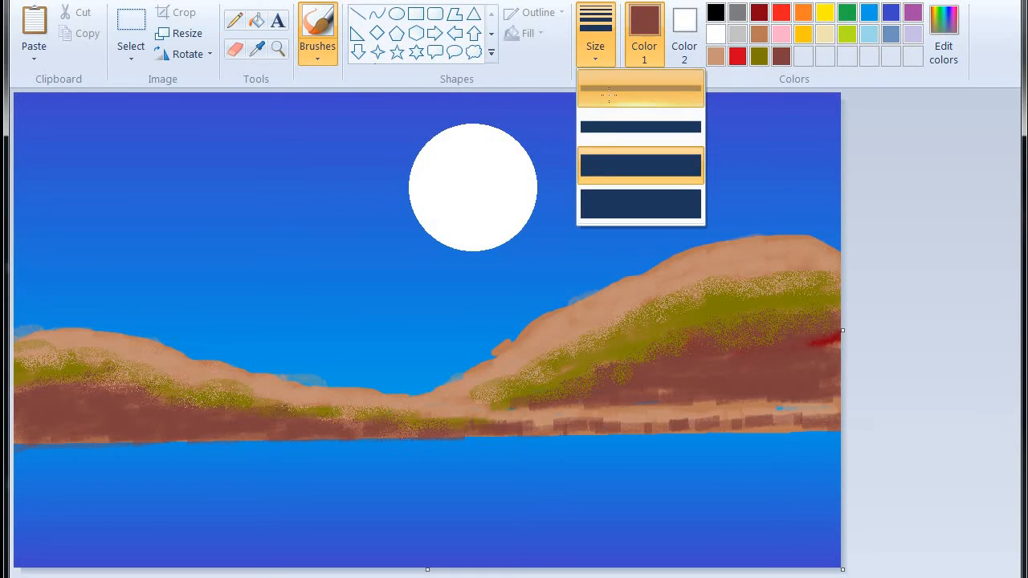
{"action": "left_click", "coordinate": [609, 86]}
Outline both hills' ridges and the upper edge of the right shore strip with the Pencil in reddish brown at the thinnest size.
{"action": "left_click", "coordinate": [236, 24]}
{"action": "left_click", "coordinate": [608, 54]}
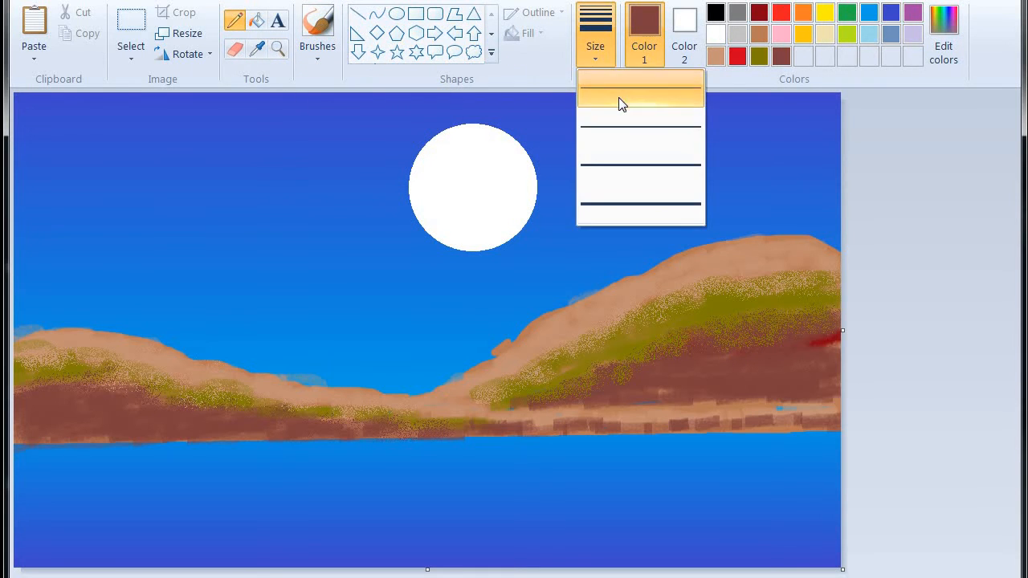
{"action": "left_click", "coordinate": [619, 100]}
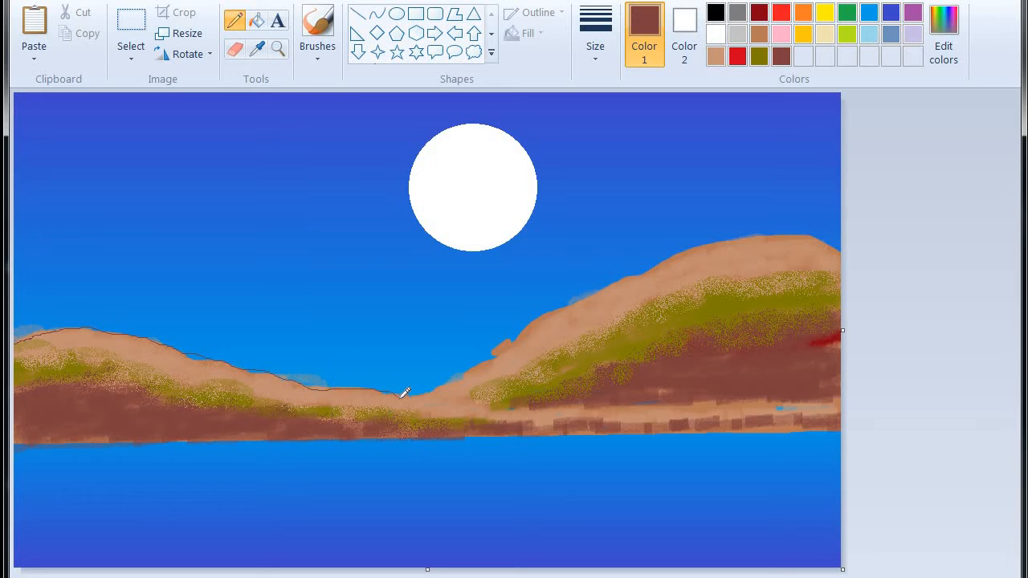
{"action": "mouse_move", "coordinate": [495, 400]}
{"action": "left_mouse_down"}
{"action": "mouse_move", "coordinate": [739, 414]}
{"action": "mouse_move", "coordinate": [685, 425]}
{"action": "mouse_move", "coordinate": [681, 411]}
{"action": "mouse_move", "coordinate": [714, 405]}
{"action": "mouse_move", "coordinate": [847, 397]}
{"action": "mouse_move", "coordinate": [804, 404]}
{"action": "left_mouse_up"}
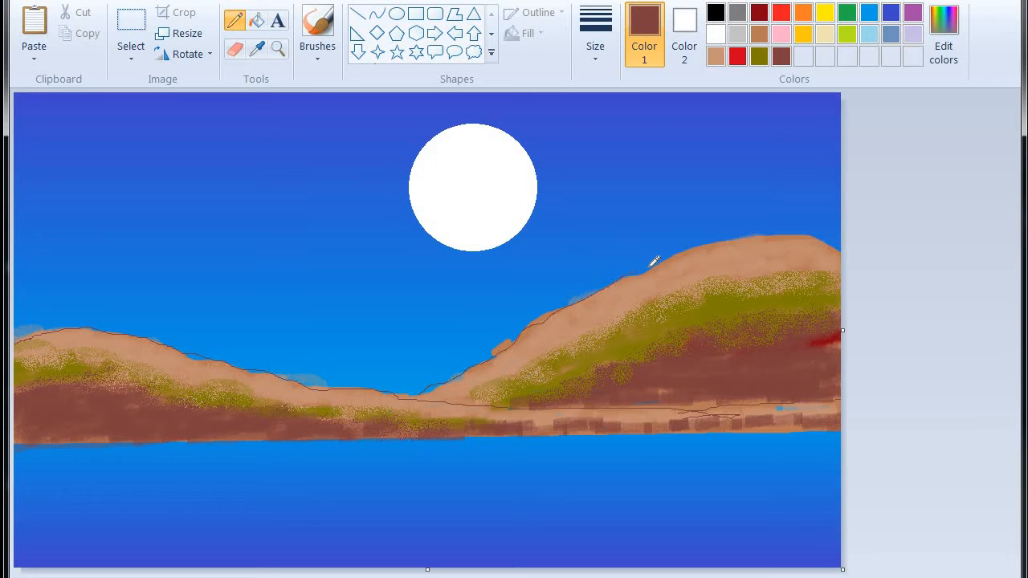
{"action": "mouse_move", "coordinate": [655, 261]}
{"action": "left_mouse_down"}
{"action": "mouse_move", "coordinate": [757, 235]}
{"action": "mouse_move", "coordinate": [843, 268]}
{"action": "left_mouse_up"}
Paint a dark green bush (Red 0, Green 64, Blue 0) at the foot of the right hill using the regular brush at its thickest size.
{"action": "left_click", "coordinate": [318, 61]}
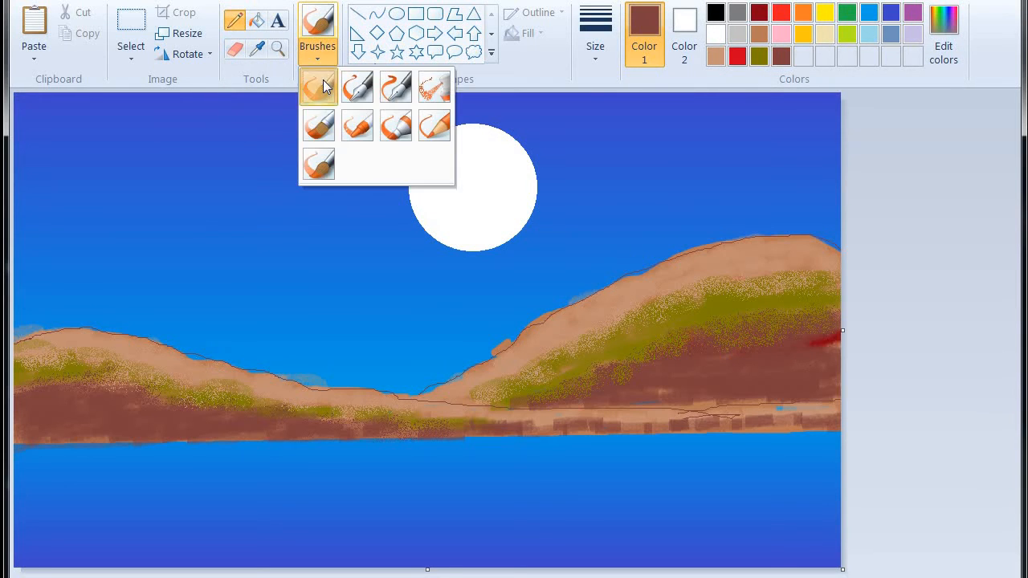
{"action": "left_click", "coordinate": [323, 80]}
{"action": "left_click", "coordinate": [595, 46]}
{"action": "left_click", "coordinate": [662, 209]}
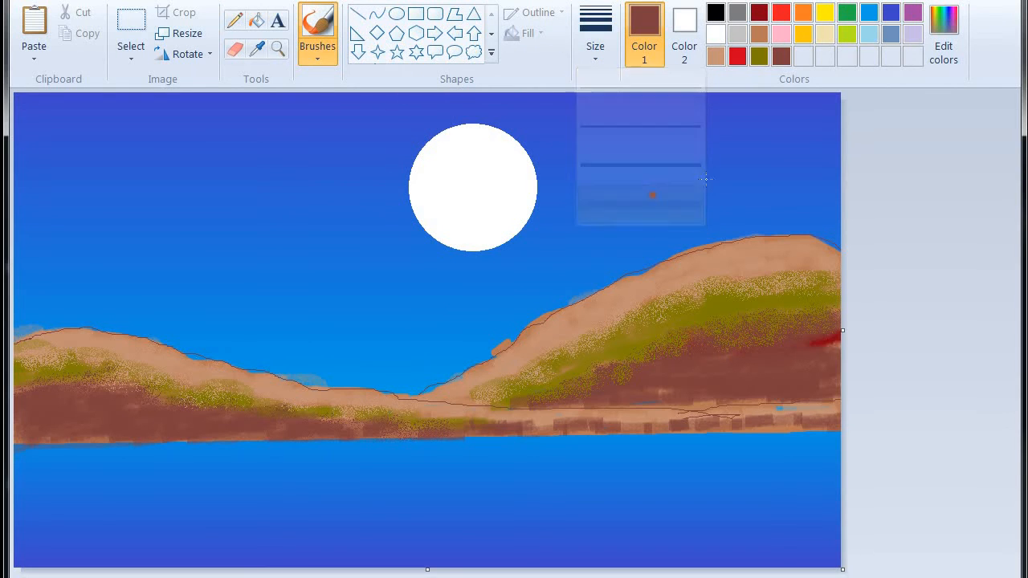
{"action": "left_click", "coordinate": [846, 13]}
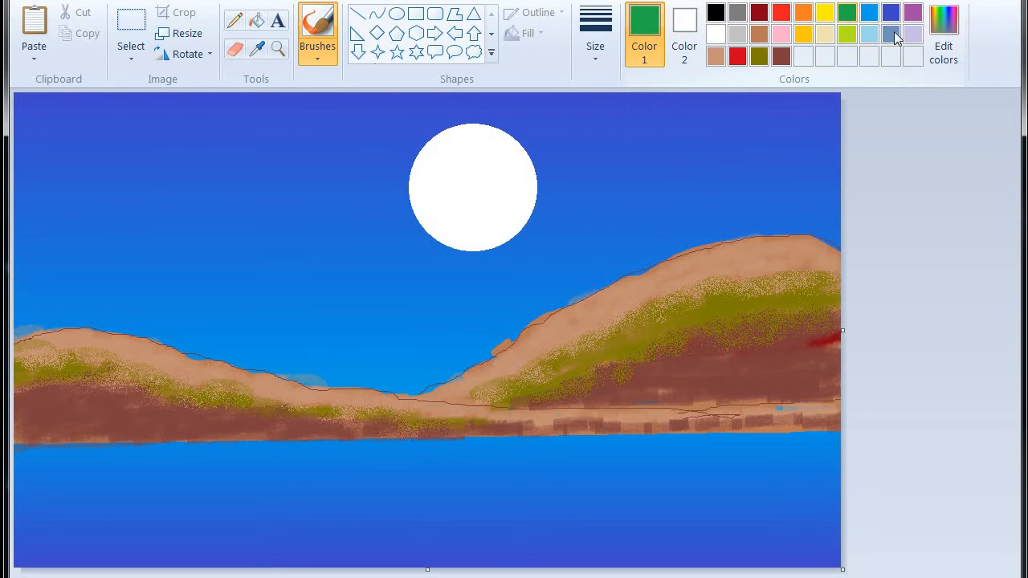
{"action": "left_click", "coordinate": [944, 32]}
{"action": "left_click", "coordinate": [354, 273]}
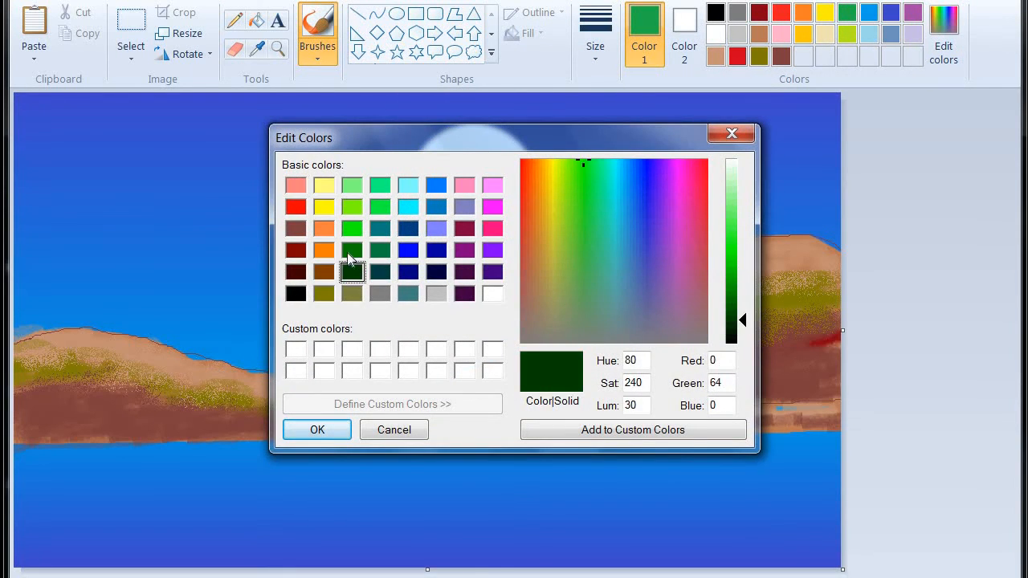
{"action": "left_click", "coordinate": [352, 251]}
{"action": "left_click", "coordinate": [354, 273]}
{"action": "left_click", "coordinate": [306, 427]}
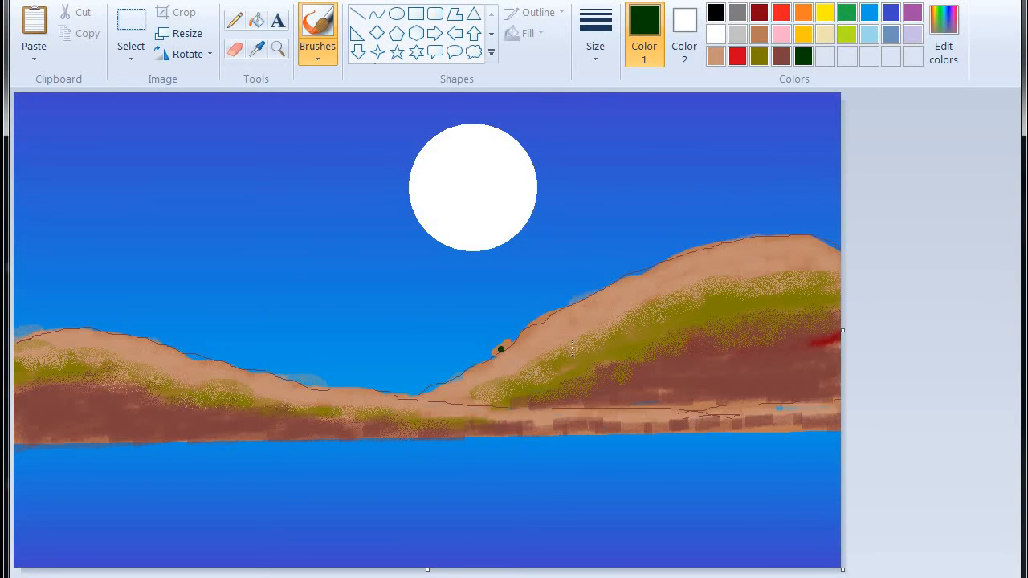
{"action": "mouse_move", "coordinate": [750, 392]}
{"action": "left_mouse_down"}
{"action": "mouse_move", "coordinate": [707, 397]}
{"action": "mouse_move", "coordinate": [793, 375]}
{"action": "mouse_move", "coordinate": [764, 373]}
{"action": "mouse_move", "coordinate": [767, 395]}
{"action": "mouse_move", "coordinate": [788, 392]}
{"action": "mouse_move", "coordinate": [777, 384]}
{"action": "mouse_move", "coordinate": [798, 370]}
{"action": "mouse_move", "coordinate": [803, 391]}
{"action": "mouse_move", "coordinate": [847, 393]}
{"action": "mouse_move", "coordinate": [700, 405]}
{"action": "left_mouse_up"}
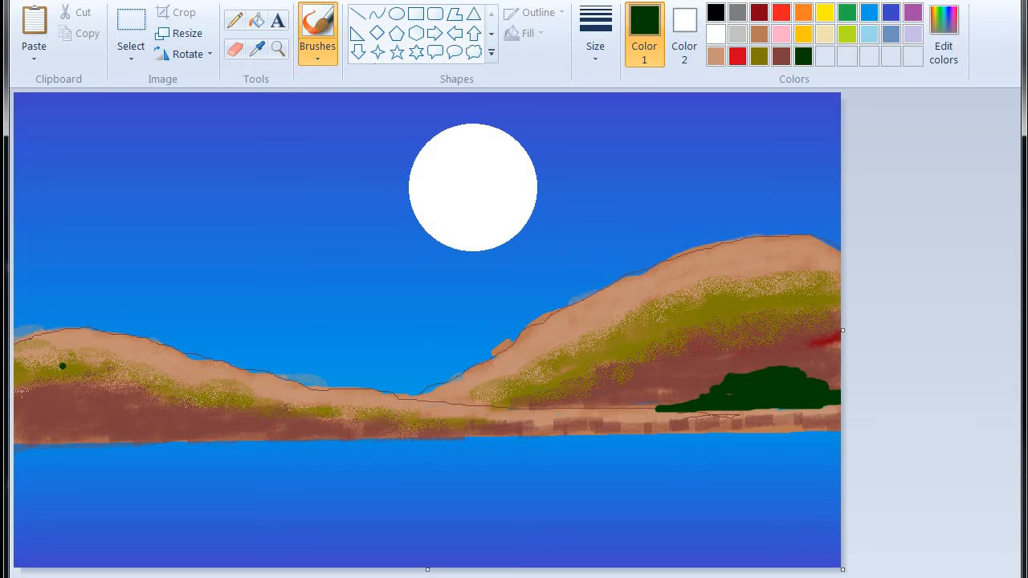
Paint a dark green bush mass along the left hill's waterline, tapering toward the middle, and undo the outline that spills into the water.
{"action": "mouse_move", "coordinate": [31, 422]}
{"action": "left_mouse_down"}
{"action": "mouse_move", "coordinate": [78, 435]}
{"action": "mouse_move", "coordinate": [23, 446]}
{"action": "mouse_move", "coordinate": [54, 441]}
{"action": "mouse_move", "coordinate": [30, 437]}
{"action": "mouse_move", "coordinate": [187, 437]}
{"action": "left_mouse_up"}
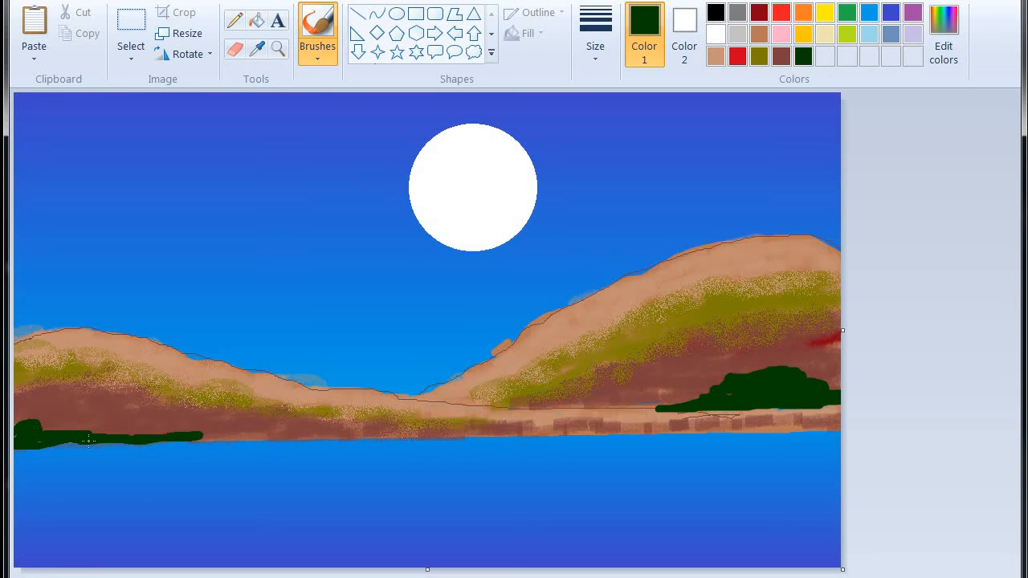
{"action": "mouse_move", "coordinate": [36, 426]}
{"action": "left_mouse_down"}
{"action": "mouse_move", "coordinate": [83, 416]}
{"action": "mouse_move", "coordinate": [12, 417]}
{"action": "mouse_move", "coordinate": [20, 407]}
{"action": "mouse_move", "coordinate": [41, 422]}
{"action": "mouse_move", "coordinate": [333, 430]}
{"action": "mouse_move", "coordinate": [171, 443]}
{"action": "left_mouse_up"}
{"action": "left_click", "coordinate": [27, 419]}
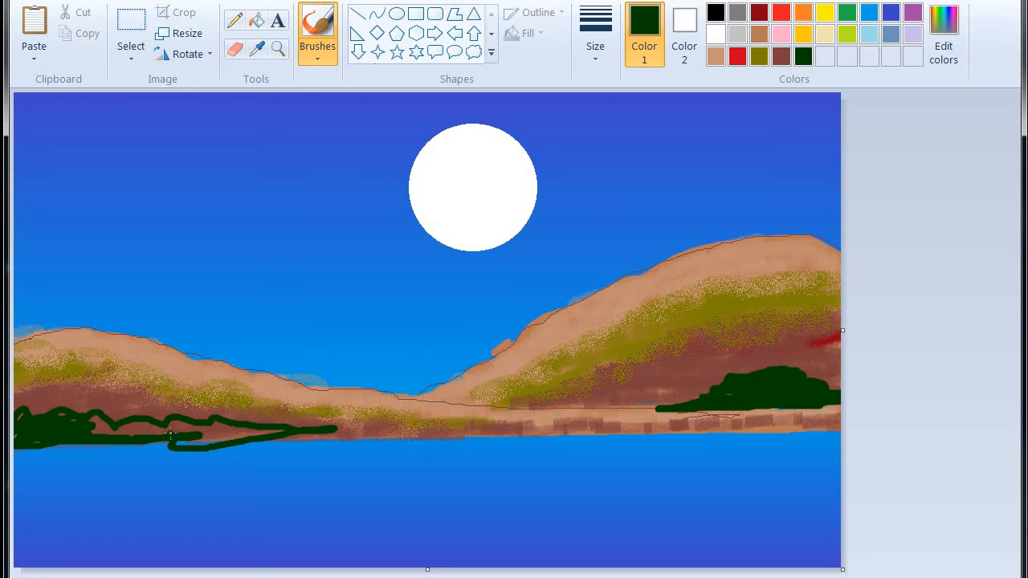
{"action": "key", "text": "ctrl+z"}
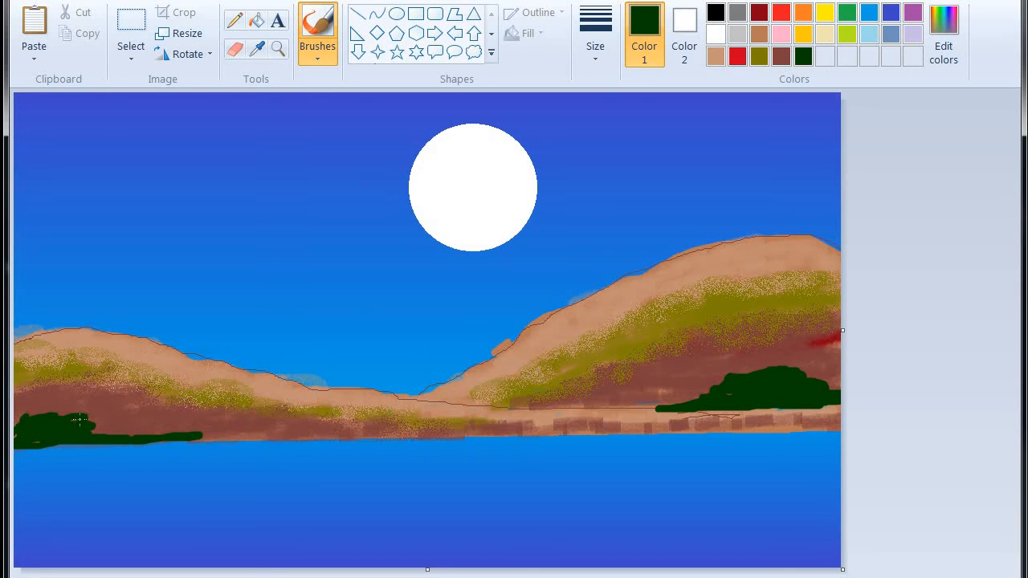
{"action": "mouse_move", "coordinate": [83, 416]}
{"action": "left_mouse_down"}
{"action": "mouse_move", "coordinate": [280, 434]}
{"action": "mouse_move", "coordinate": [180, 437]}
{"action": "left_mouse_up"}
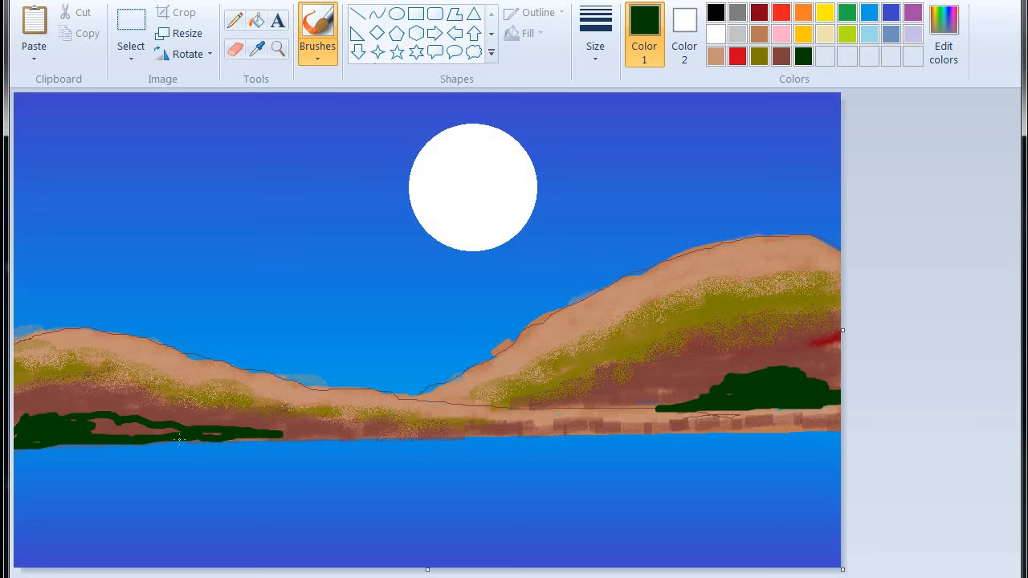
{"action": "left_click_drag", "start_coordinate": [106, 433], "coordinate": [72, 424]}
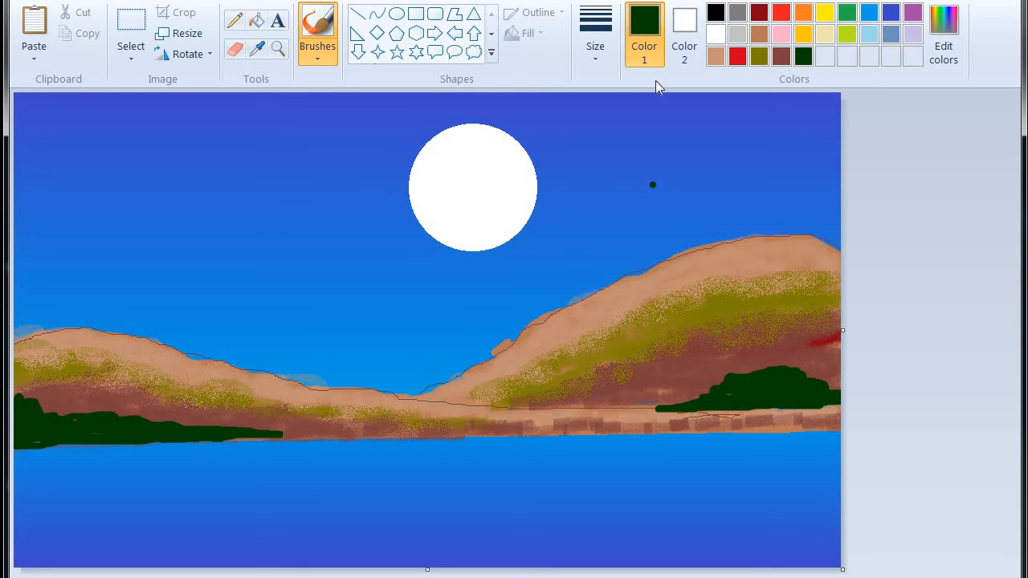
Spray green speckles (Red 0, Green 104, Blue 0) over the lower parts of both shoreline bushes with the Airbrush.
{"action": "left_click", "coordinate": [318, 53]}
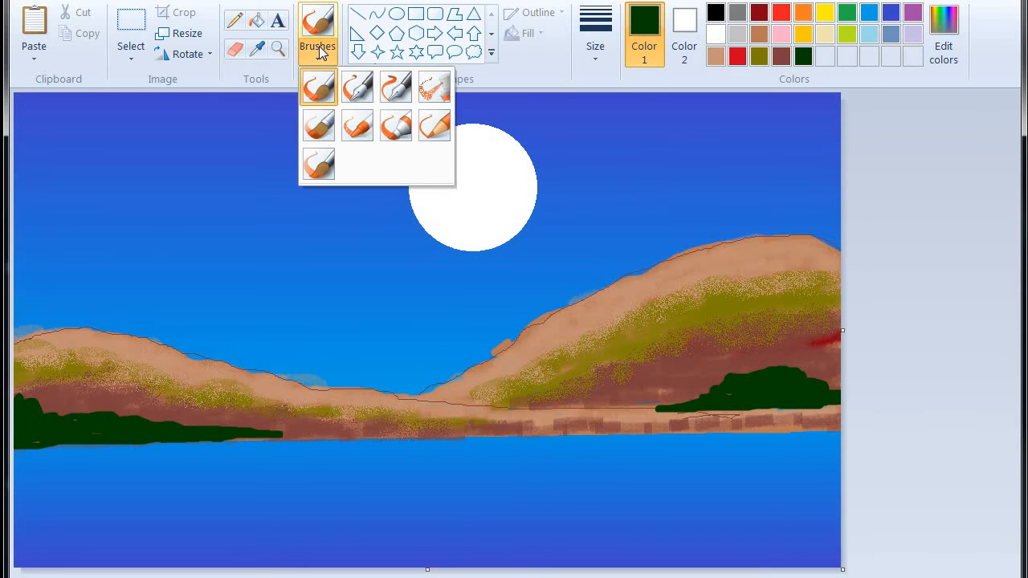
{"action": "left_click", "coordinate": [434, 87]}
{"action": "left_click", "coordinate": [596, 44]}
{"action": "left_click", "coordinate": [622, 169]}
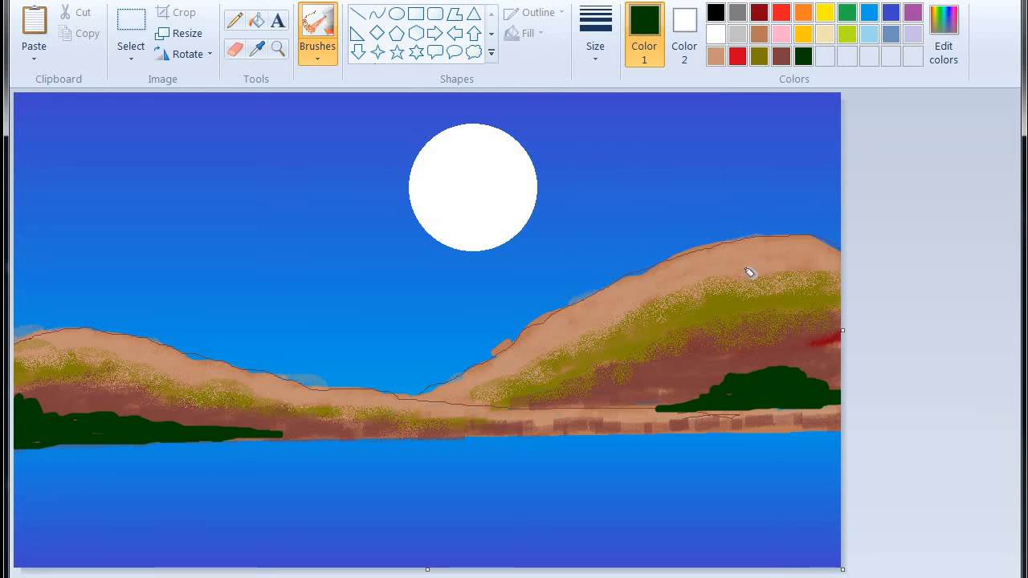
{"action": "left_click", "coordinate": [944, 32]}
{"action": "left_click", "coordinate": [731, 306]}
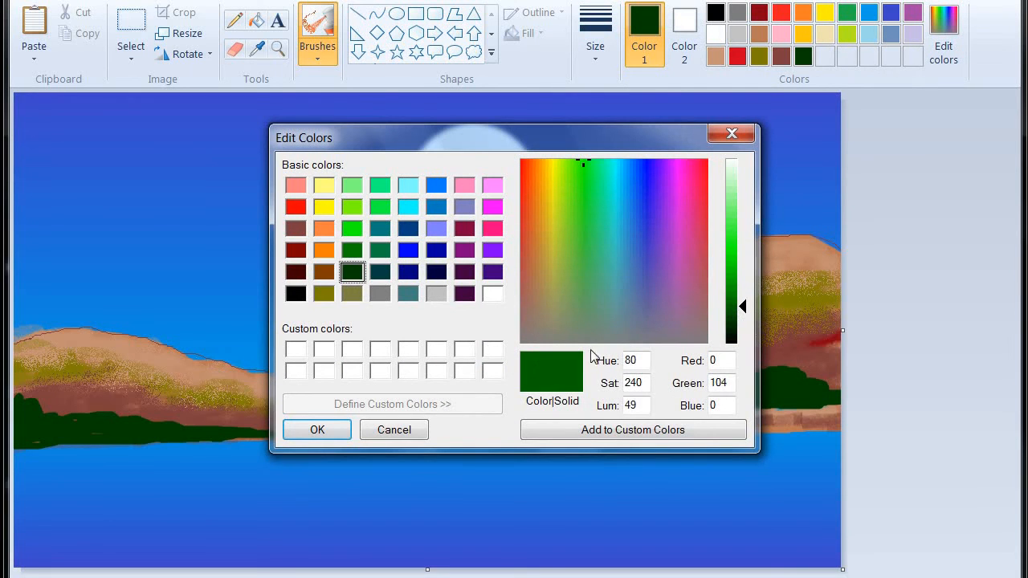
{"action": "left_click", "coordinate": [317, 430]}
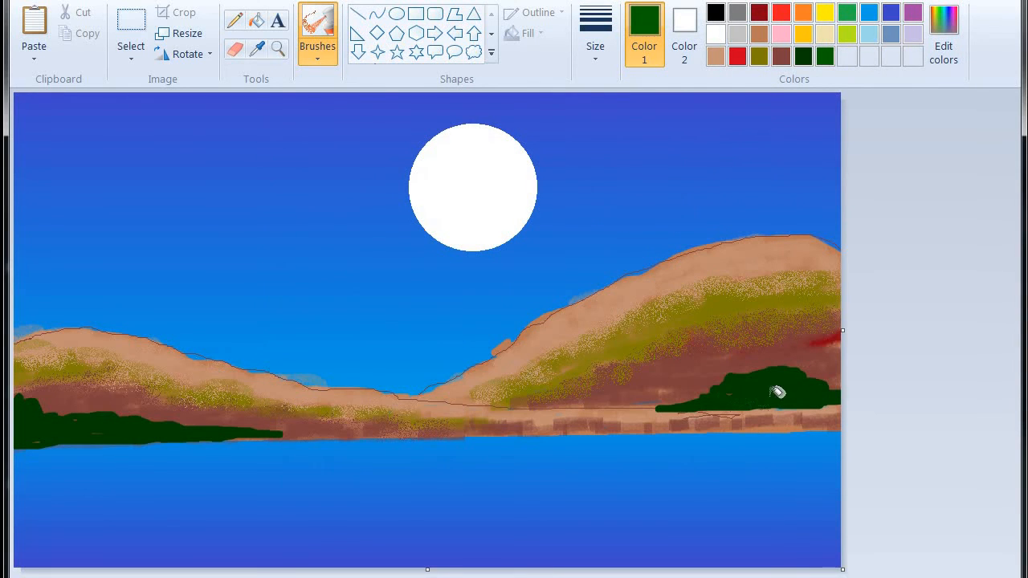
{"action": "mouse_move", "coordinate": [729, 396]}
{"action": "left_mouse_down"}
{"action": "mouse_move", "coordinate": [688, 403]}
{"action": "mouse_move", "coordinate": [813, 397]}
{"action": "left_mouse_up"}
{"action": "mouse_move", "coordinate": [92, 420]}
{"action": "left_mouse_down"}
{"action": "mouse_move", "coordinate": [55, 438]}
{"action": "mouse_move", "coordinate": [246, 423]}
{"action": "left_mouse_up"}
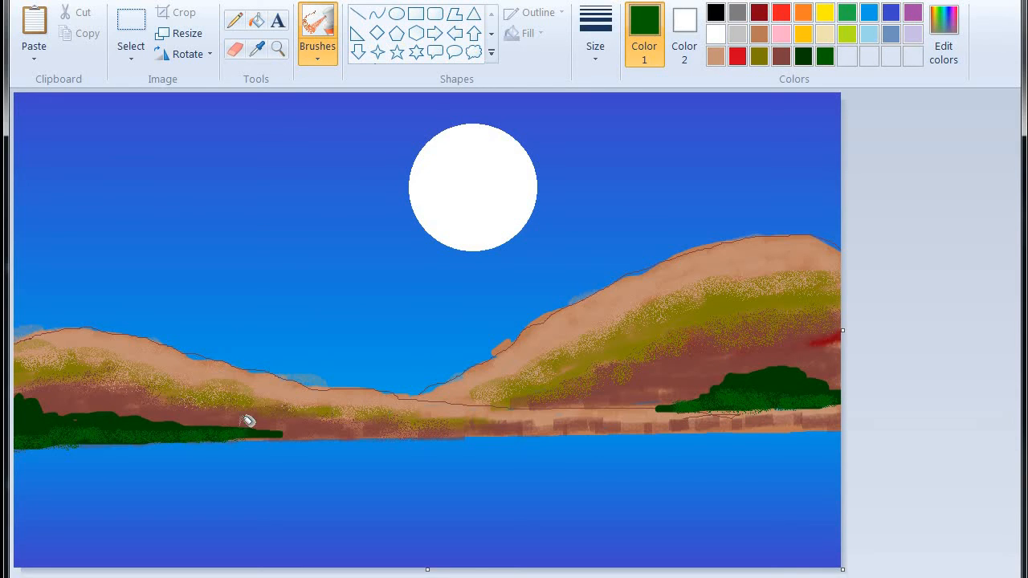
Mix a brighter green by raising the color's luminosity and spray it over the upper parts of both bushes.
{"action": "left_click", "coordinate": [946, 56]}
{"action": "left_click", "coordinate": [755, 280]}
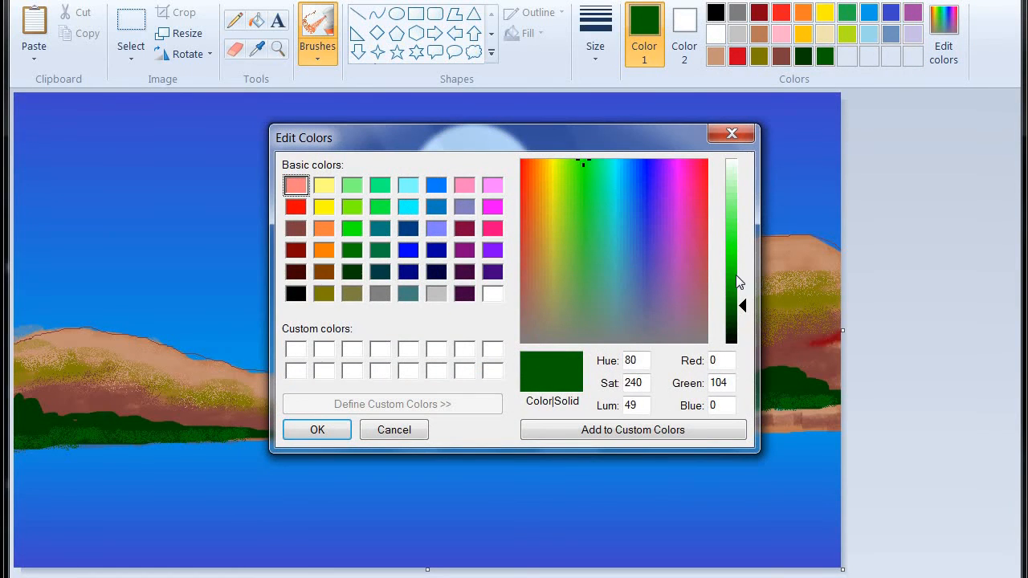
{"action": "left_click", "coordinate": [303, 434]}
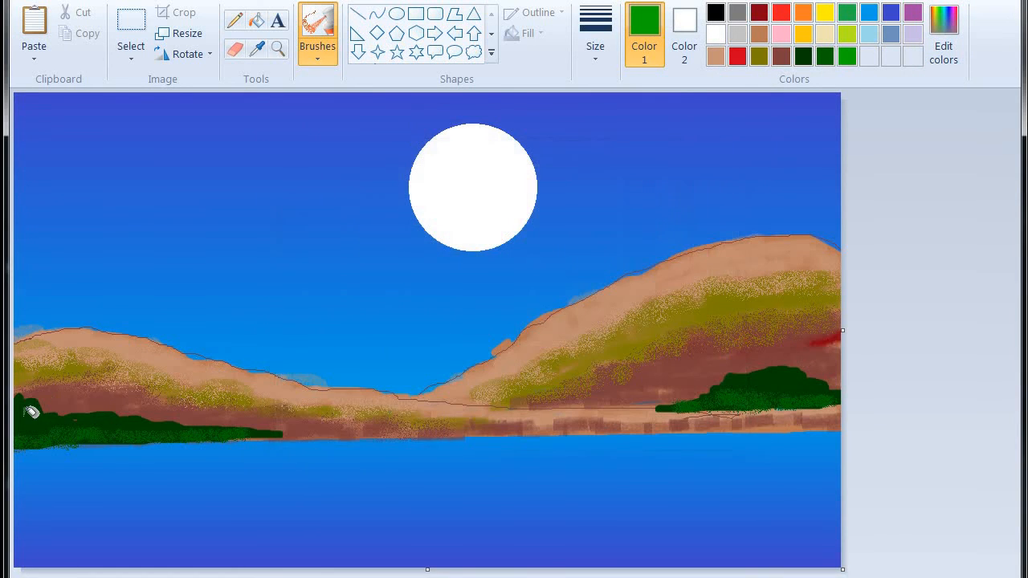
{"action": "mouse_move", "coordinate": [30, 406]}
{"action": "left_mouse_down"}
{"action": "mouse_move", "coordinate": [128, 410]}
{"action": "mouse_move", "coordinate": [177, 422]}
{"action": "mouse_move", "coordinate": [27, 420]}
{"action": "mouse_move", "coordinate": [282, 429]}
{"action": "left_mouse_up"}
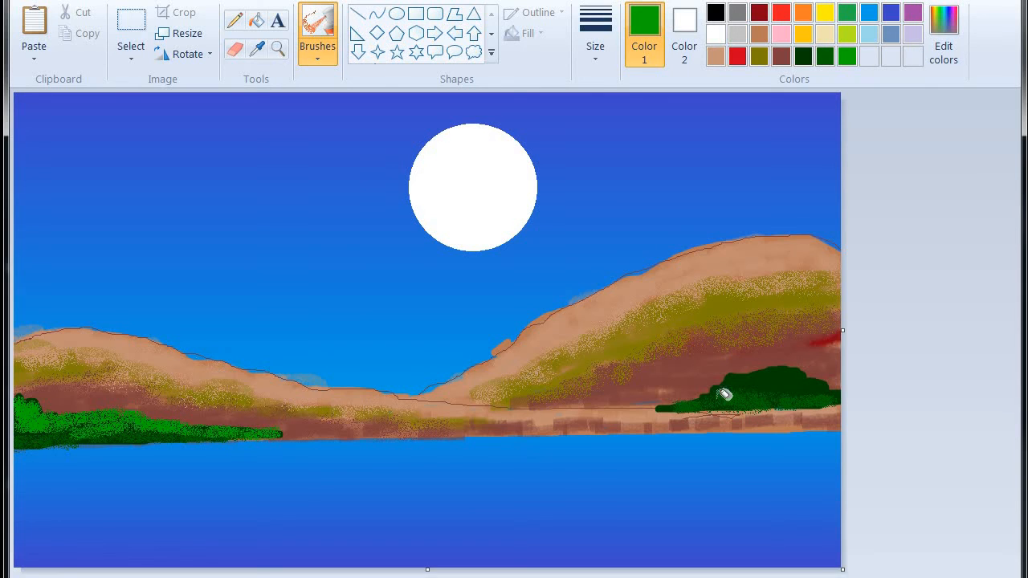
{"action": "mouse_move", "coordinate": [720, 399]}
{"action": "left_mouse_down"}
{"action": "mouse_move", "coordinate": [745, 388]}
{"action": "mouse_move", "coordinate": [736, 377]}
{"action": "mouse_move", "coordinate": [788, 369]}
{"action": "mouse_move", "coordinate": [797, 382]}
{"action": "mouse_move", "coordinate": [777, 384]}
{"action": "mouse_move", "coordinate": [802, 369]}
{"action": "mouse_move", "coordinate": [837, 385]}
{"action": "left_mouse_up"}
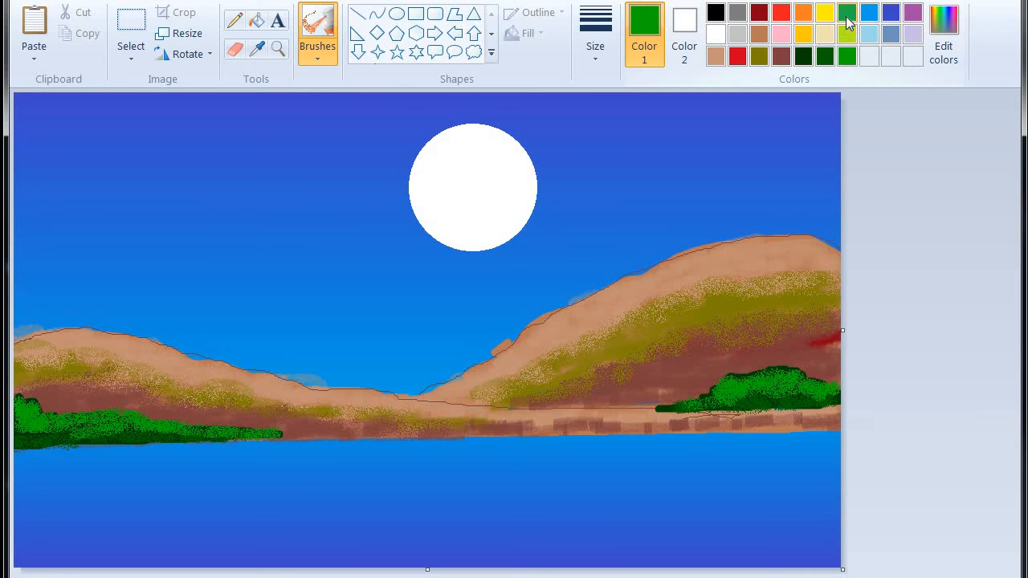
Add a touch of palette green to the right bush and spray lime highlights along the upper edges of both bushes.
{"action": "left_click", "coordinate": [848, 13]}
{"action": "left_click_drag", "start_coordinate": [738, 370], "coordinate": [751, 372]}
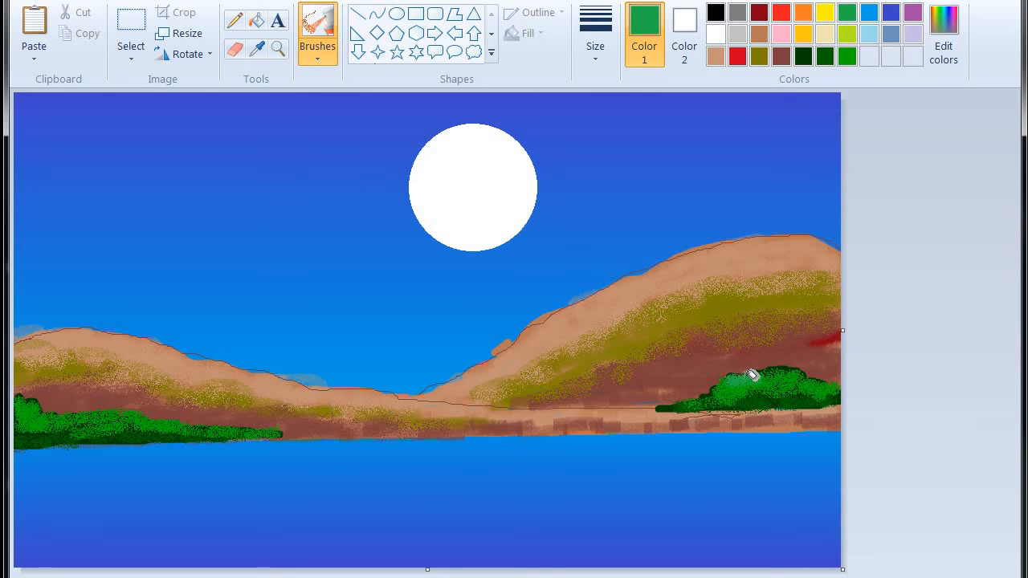
{"action": "left_click", "coordinate": [847, 35]}
{"action": "mouse_move", "coordinate": [746, 374]}
{"action": "left_mouse_down"}
{"action": "mouse_move", "coordinate": [755, 367]}
{"action": "mouse_move", "coordinate": [832, 379]}
{"action": "mouse_move", "coordinate": [757, 373]}
{"action": "mouse_move", "coordinate": [683, 408]}
{"action": "left_mouse_up"}
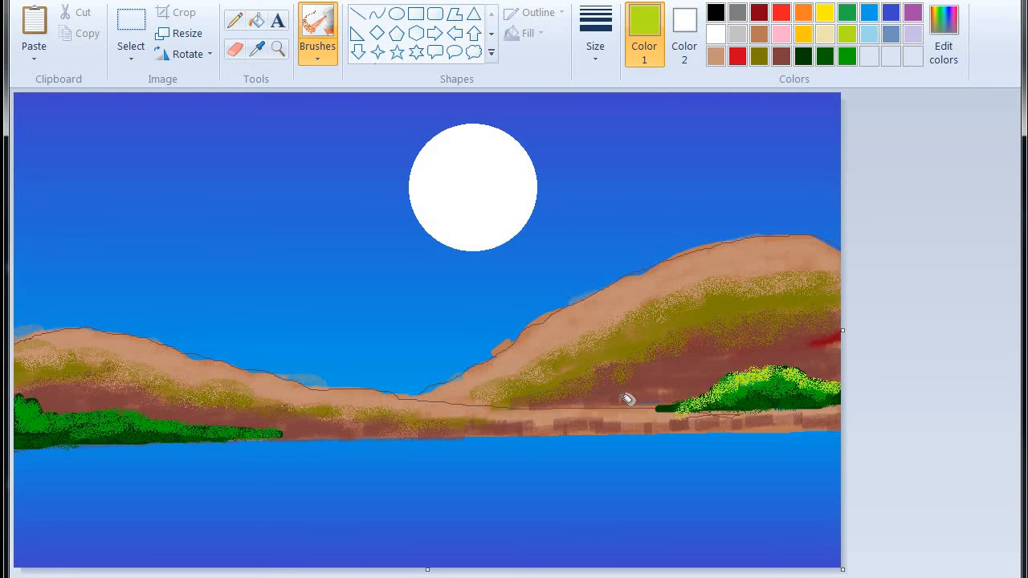
{"action": "mouse_move", "coordinate": [50, 407]}
{"action": "left_mouse_down"}
{"action": "mouse_move", "coordinate": [131, 408]}
{"action": "mouse_move", "coordinate": [165, 421]}
{"action": "mouse_move", "coordinate": [307, 430]}
{"action": "left_mouse_up"}
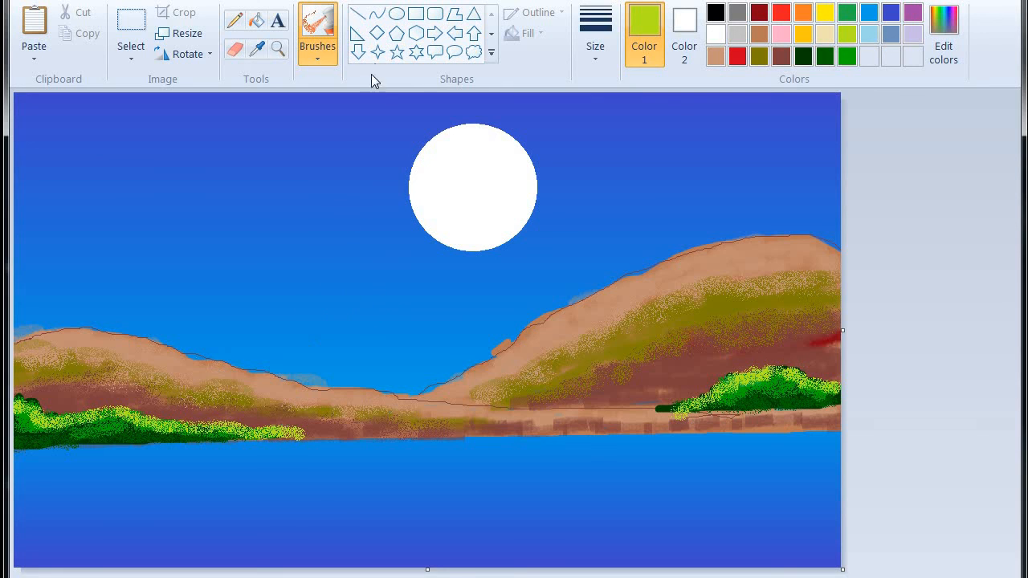
Scribble a column of thin horizontal lime zigzags on the water below the moon with the Pencil.
{"action": "left_click", "coordinate": [234, 21]}
{"action": "left_click", "coordinate": [615, 49]}
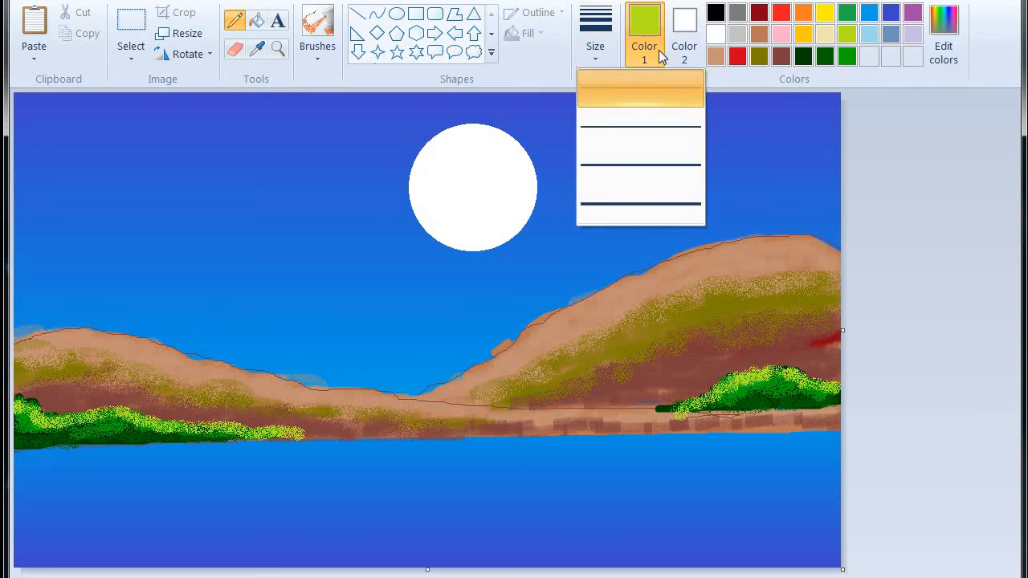
{"action": "left_click", "coordinate": [687, 41]}
{"action": "left_click", "coordinate": [686, 40]}
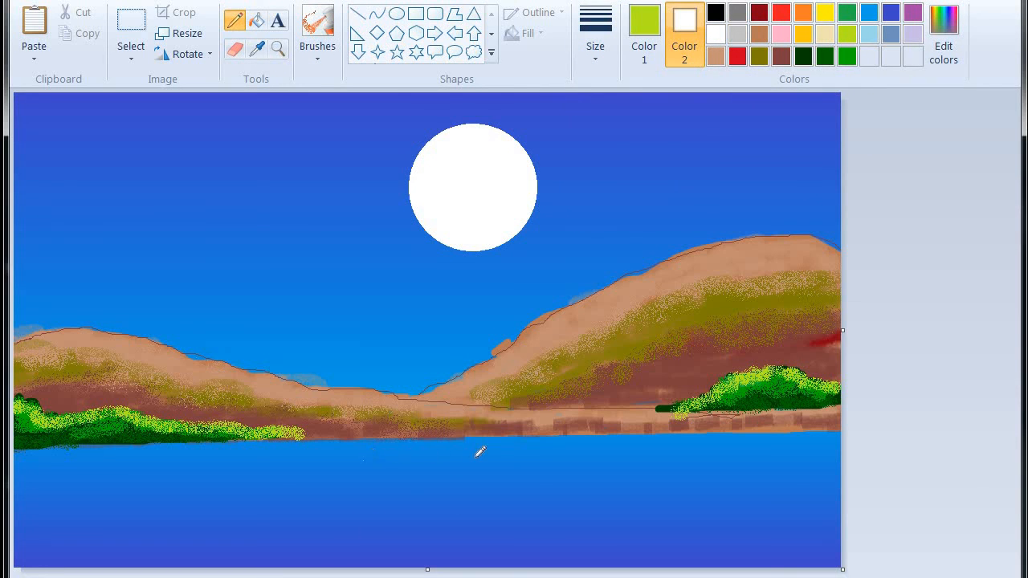
{"action": "mouse_move", "coordinate": [480, 452]}
{"action": "left_mouse_down"}
{"action": "mouse_move", "coordinate": [332, 481]}
{"action": "mouse_move", "coordinate": [362, 456]}
{"action": "mouse_move", "coordinate": [452, 447]}
{"action": "mouse_move", "coordinate": [363, 453]}
{"action": "mouse_move", "coordinate": [475, 442]}
{"action": "mouse_move", "coordinate": [530, 450]}
{"action": "mouse_move", "coordinate": [500, 435]}
{"action": "mouse_move", "coordinate": [499, 458]}
{"action": "mouse_move", "coordinate": [514, 461]}
{"action": "mouse_move", "coordinate": [494, 463]}
{"action": "mouse_move", "coordinate": [542, 467]}
{"action": "mouse_move", "coordinate": [356, 464]}
{"action": "mouse_move", "coordinate": [465, 471]}
{"action": "mouse_move", "coordinate": [481, 494]}
{"action": "mouse_move", "coordinate": [402, 493]}
{"action": "mouse_move", "coordinate": [382, 474]}
{"action": "mouse_move", "coordinate": [358, 473]}
{"action": "mouse_move", "coordinate": [370, 498]}
{"action": "mouse_move", "coordinate": [430, 509]}
{"action": "mouse_move", "coordinate": [341, 509]}
{"action": "mouse_move", "coordinate": [543, 525]}
{"action": "mouse_move", "coordinate": [387, 523]}
{"action": "mouse_move", "coordinate": [506, 555]}
{"action": "mouse_move", "coordinate": [369, 542]}
{"action": "mouse_move", "coordinate": [426, 534]}
{"action": "mouse_move", "coordinate": [392, 566]}
{"action": "mouse_move", "coordinate": [406, 554]}
{"action": "mouse_move", "coordinate": [367, 550]}
{"action": "mouse_move", "coordinate": [470, 548]}
{"action": "mouse_move", "coordinate": [373, 535]}
{"action": "mouse_move", "coordinate": [372, 521]}
{"action": "mouse_move", "coordinate": [516, 505]}
{"action": "mouse_move", "coordinate": [426, 502]}
{"action": "mouse_move", "coordinate": [560, 517]}
{"action": "mouse_move", "coordinate": [393, 503]}
{"action": "mouse_move", "coordinate": [430, 487]}
{"action": "left_mouse_up"}
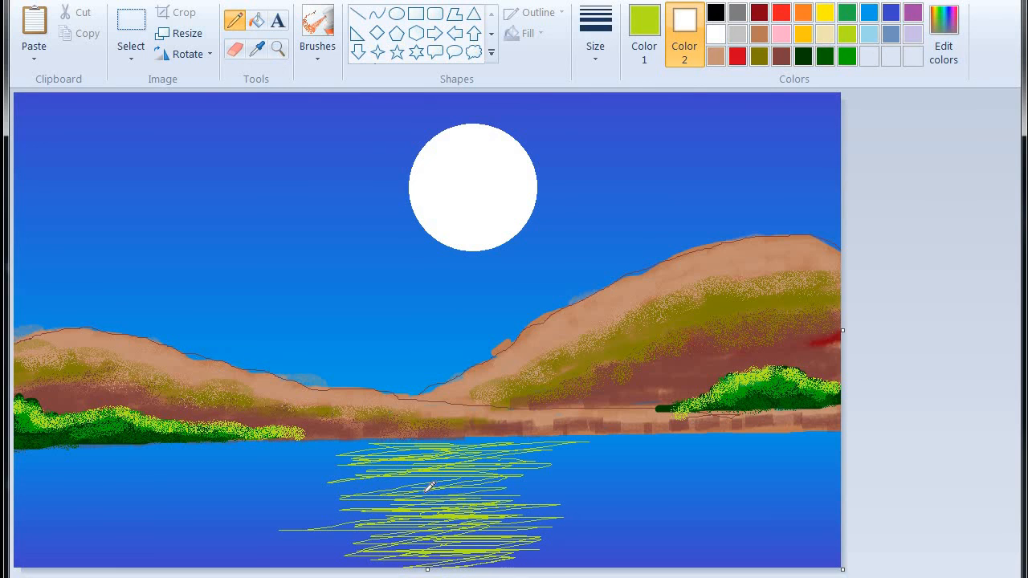
Set Color 1 to white and scribble horizontal Pencil zigzags over the lime reflection on the water.
{"action": "left_click", "coordinate": [643, 40]}
{"action": "left_click", "coordinate": [716, 33]}
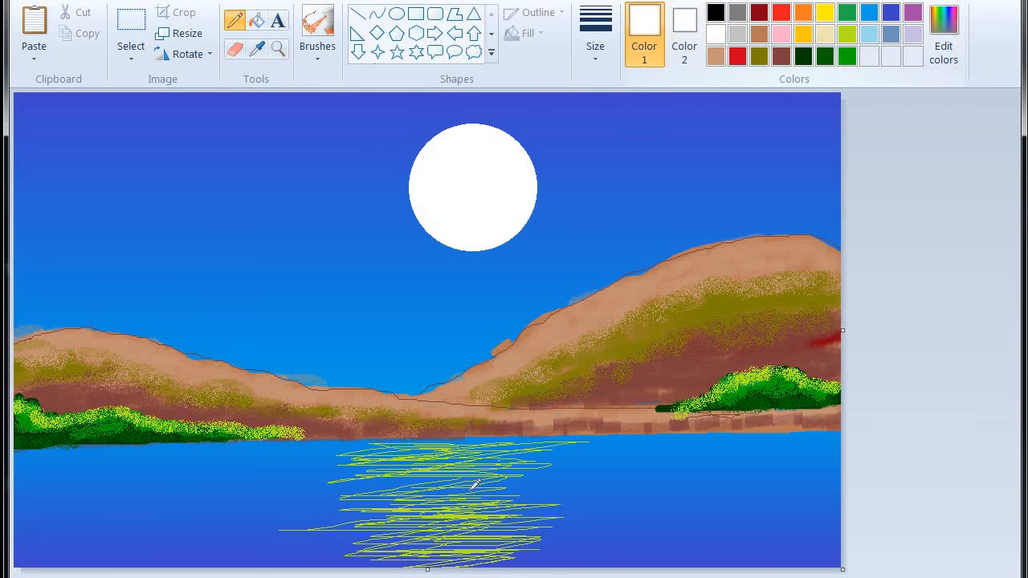
{"action": "mouse_move", "coordinate": [390, 515]}
{"action": "left_mouse_down"}
{"action": "mouse_move", "coordinate": [500, 510]}
{"action": "mouse_move", "coordinate": [472, 533]}
{"action": "mouse_move", "coordinate": [468, 559]}
{"action": "mouse_move", "coordinate": [544, 544]}
{"action": "mouse_move", "coordinate": [424, 527]}
{"action": "mouse_move", "coordinate": [513, 506]}
{"action": "mouse_move", "coordinate": [431, 499]}
{"action": "mouse_move", "coordinate": [437, 482]}
{"action": "mouse_move", "coordinate": [513, 489]}
{"action": "mouse_move", "coordinate": [503, 500]}
{"action": "mouse_move", "coordinate": [583, 480]}
{"action": "mouse_move", "coordinate": [504, 478]}
{"action": "mouse_move", "coordinate": [467, 496]}
{"action": "mouse_move", "coordinate": [528, 493]}
{"action": "mouse_move", "coordinate": [461, 467]}
{"action": "mouse_move", "coordinate": [502, 452]}
{"action": "mouse_move", "coordinate": [447, 462]}
{"action": "mouse_move", "coordinate": [453, 451]}
{"action": "mouse_move", "coordinate": [494, 437]}
{"action": "mouse_move", "coordinate": [540, 447]}
{"action": "mouse_move", "coordinate": [517, 459]}
{"action": "mouse_move", "coordinate": [487, 454]}
{"action": "mouse_move", "coordinate": [496, 447]}
{"action": "mouse_move", "coordinate": [478, 462]}
{"action": "mouse_move", "coordinate": [594, 468]}
{"action": "mouse_move", "coordinate": [538, 489]}
{"action": "mouse_move", "coordinate": [276, 492]}
{"action": "mouse_move", "coordinate": [367, 492]}
{"action": "mouse_move", "coordinate": [429, 479]}
{"action": "mouse_move", "coordinate": [430, 469]}
{"action": "mouse_move", "coordinate": [510, 496]}
{"action": "left_mouse_up"}
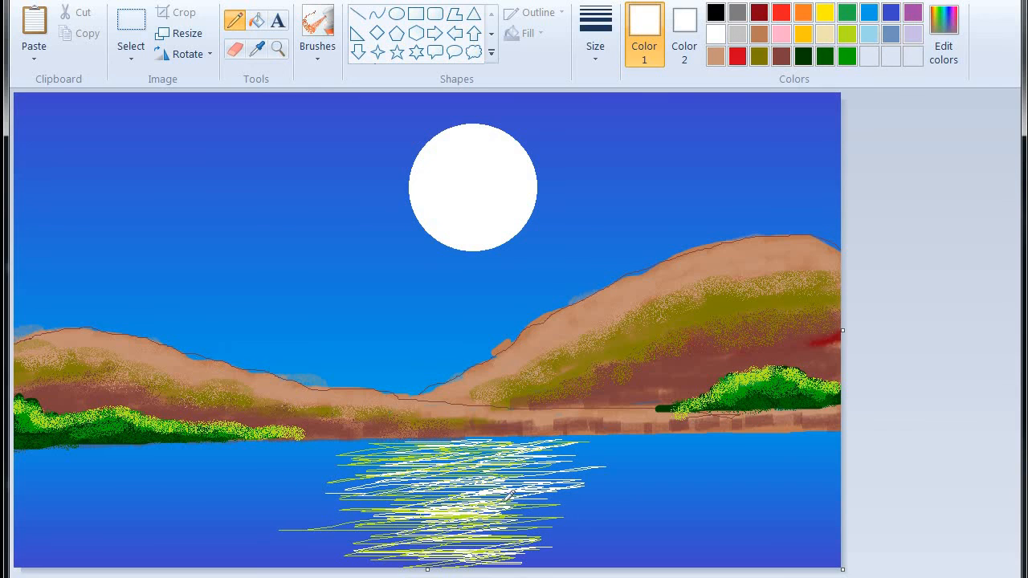
Draw a few short white ripple lines right of the moon's reflection and undo the stray stroke on the left water.
{"action": "left_click_drag", "start_coordinate": [626, 510], "coordinate": [578, 511]}
{"action": "left_click_drag", "start_coordinate": [703, 488], "coordinate": [746, 487]}
{"action": "mouse_move", "coordinate": [84, 507]}
{"action": "left_mouse_down"}
{"action": "mouse_move", "coordinate": [145, 507]}
{"action": "mouse_move", "coordinate": [235, 472]}
{"action": "left_mouse_up"}
{"action": "key", "text": "ctrl+z"}
Add white strokes to the reflection and a few ripples right of it using the Natural pencil brush at the thinnest size.
{"action": "left_click", "coordinate": [316, 53]}
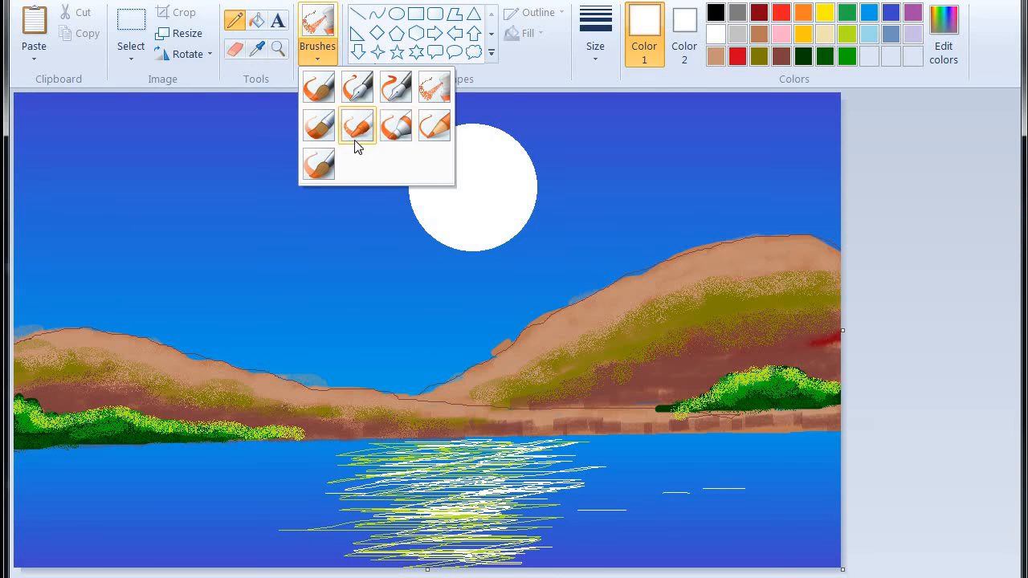
{"action": "left_click", "coordinate": [440, 128]}
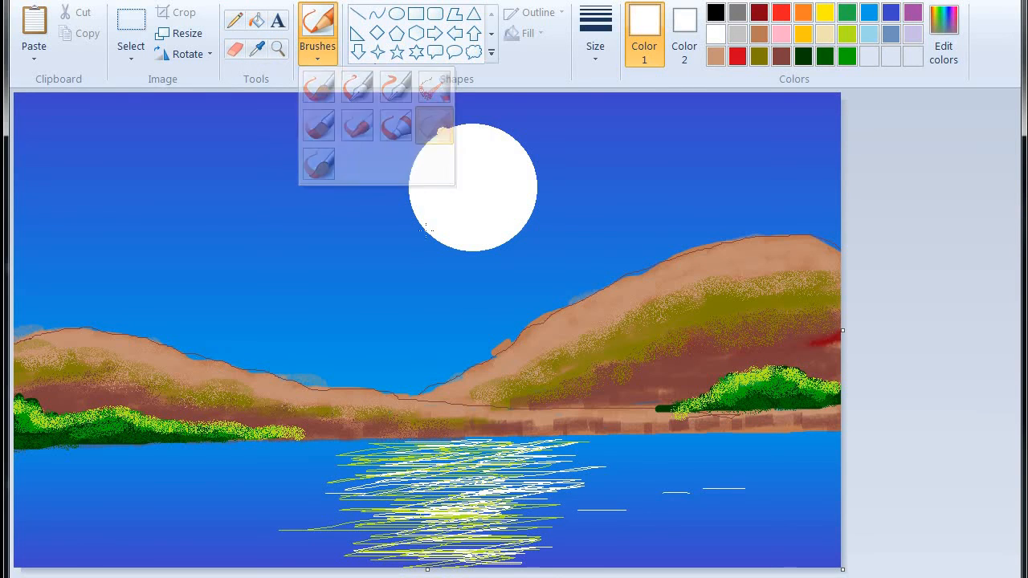
{"action": "left_click", "coordinate": [595, 49]}
{"action": "left_click", "coordinate": [643, 94]}
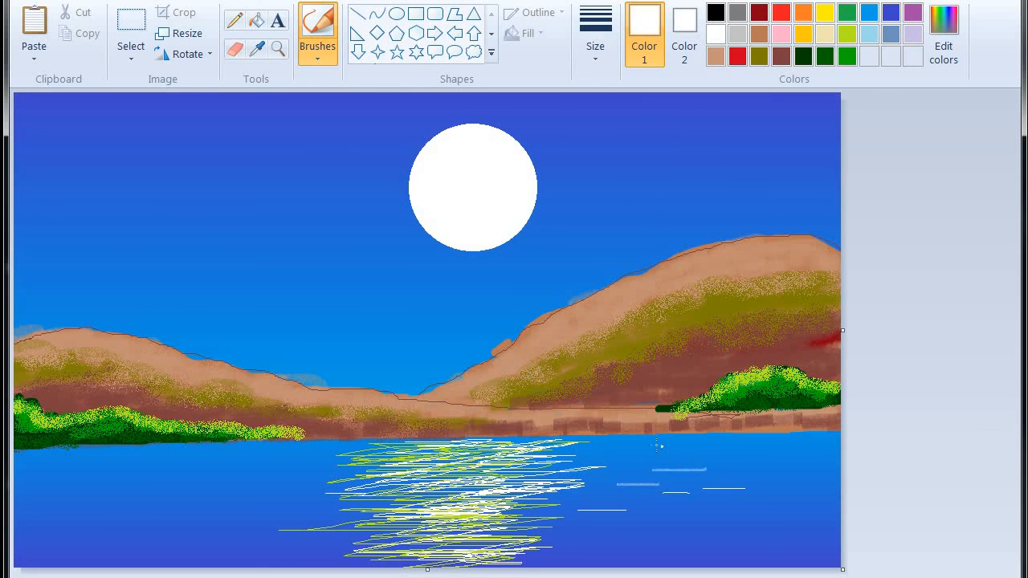
{"action": "mouse_move", "coordinate": [379, 479]}
{"action": "left_mouse_down"}
{"action": "mouse_move", "coordinate": [362, 501]}
{"action": "mouse_move", "coordinate": [482, 511]}
{"action": "mouse_move", "coordinate": [441, 548]}
{"action": "mouse_move", "coordinate": [372, 557]}
{"action": "mouse_move", "coordinate": [506, 564]}
{"action": "mouse_move", "coordinate": [474, 563]}
{"action": "mouse_move", "coordinate": [554, 553]}
{"action": "mouse_move", "coordinate": [479, 543]}
{"action": "left_mouse_up"}
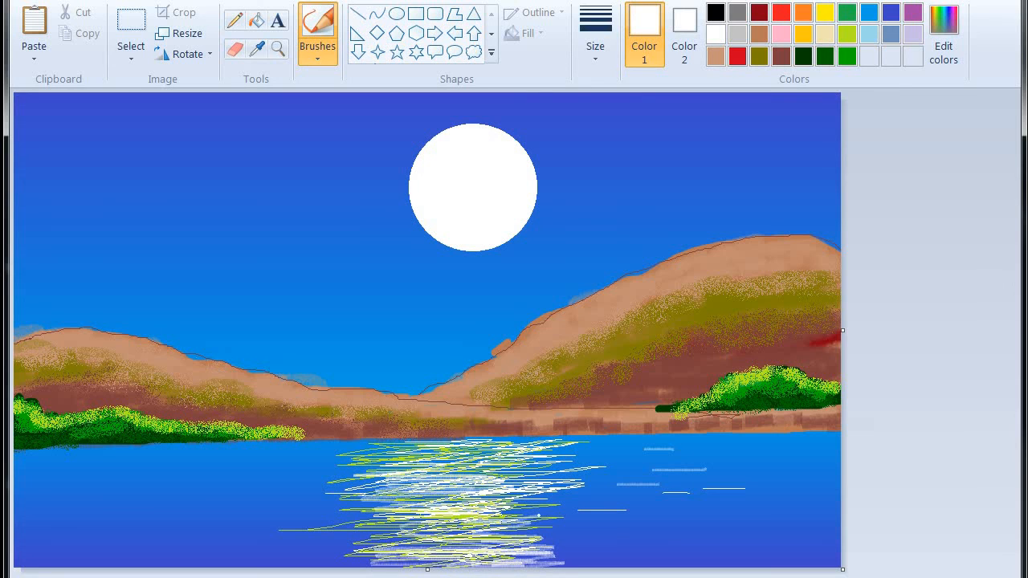
Scatter short white horizontal ripple strokes across the water on both sides of the moon's reflection.
{"action": "left_click_drag", "start_coordinate": [582, 547], "coordinate": [660, 548]}
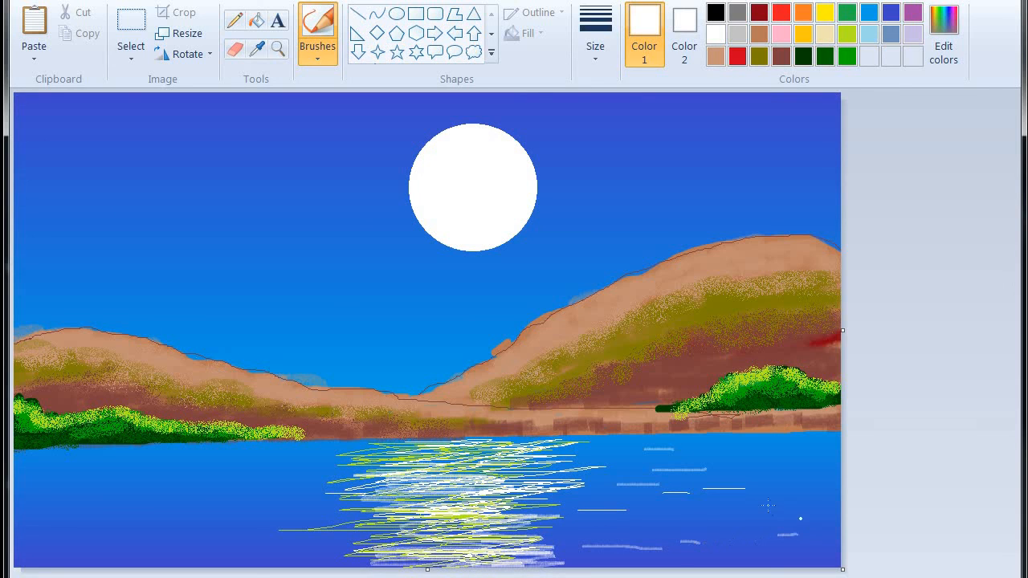
{"action": "left_click_drag", "start_coordinate": [25, 495], "coordinate": [79, 499]}
{"action": "left_click_drag", "start_coordinate": [64, 472], "coordinate": [145, 471]}
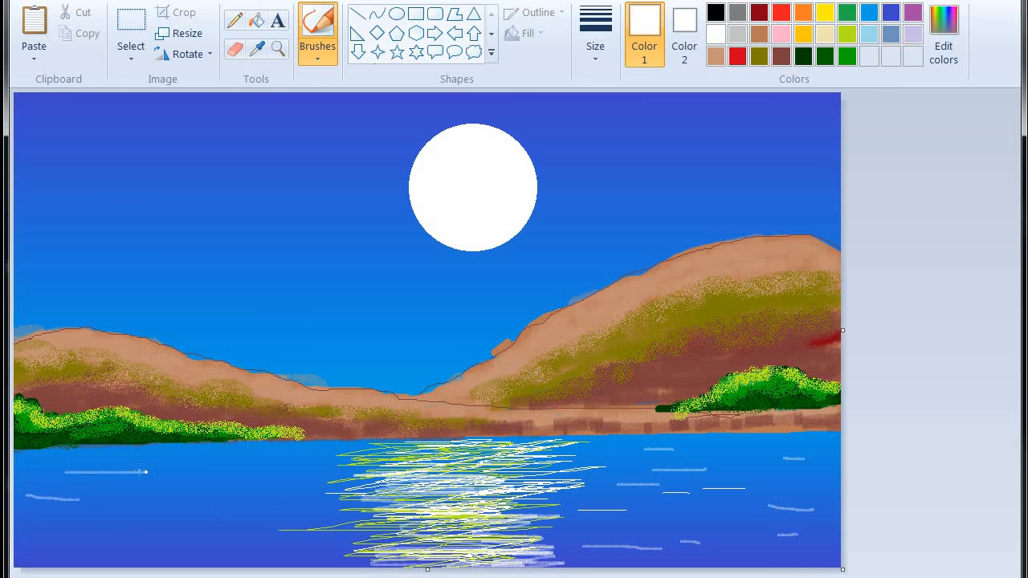
{"action": "left_click_drag", "start_coordinate": [107, 517], "coordinate": [110, 517]}
{"action": "mouse_move", "coordinate": [77, 530]}
{"action": "left_mouse_down"}
{"action": "mouse_move", "coordinate": [114, 530]}
{"action": "mouse_move", "coordinate": [146, 549]}
{"action": "left_mouse_up"}
{"action": "left_click_drag", "start_coordinate": [178, 509], "coordinate": [231, 509]}
{"action": "left_click", "coordinate": [261, 488]}
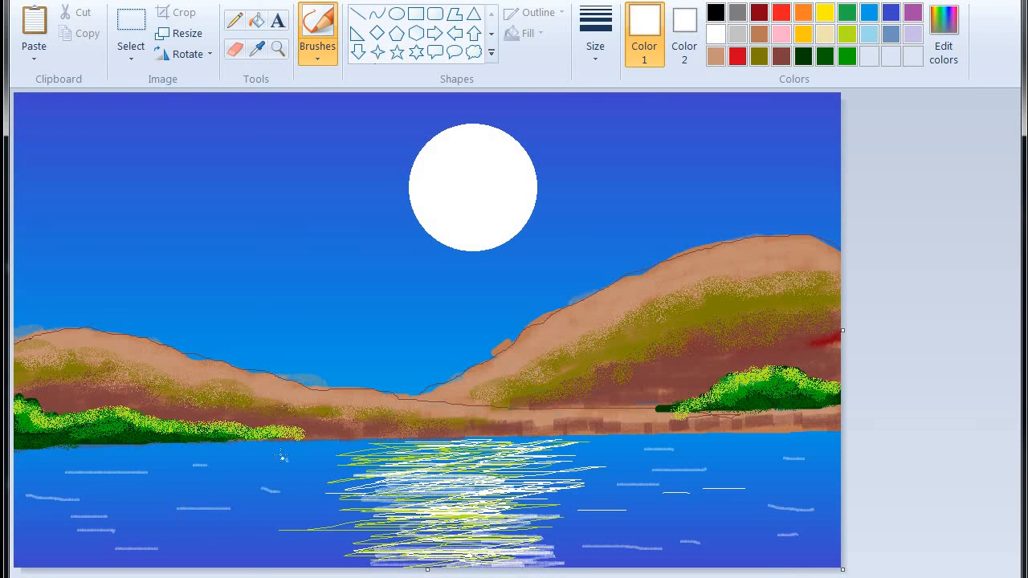